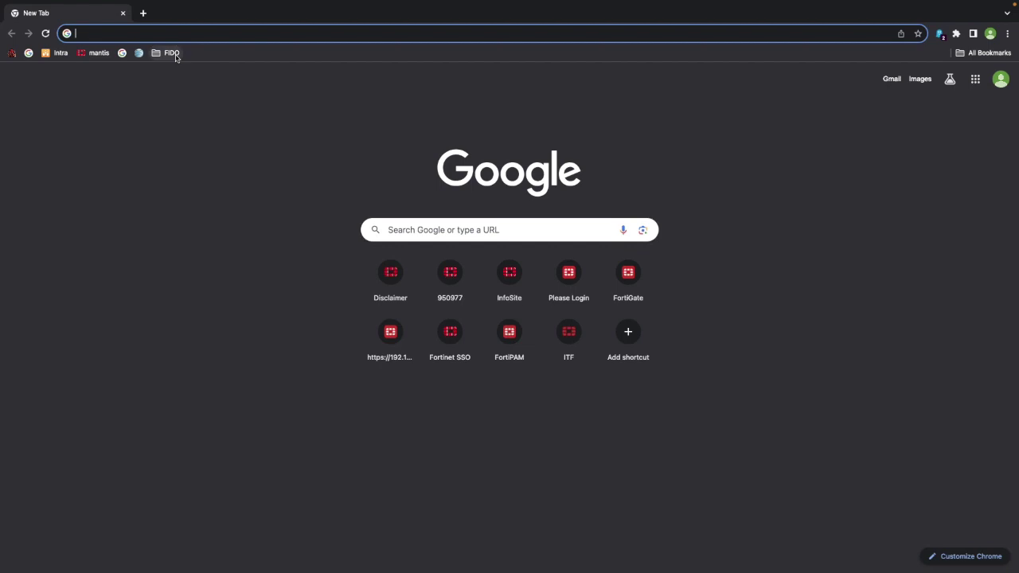
# Show the FIDO bookmarks folder on Chrome's bookmarks bar with its Fido Self Service Portal entry
pyautogui.click(172, 52)
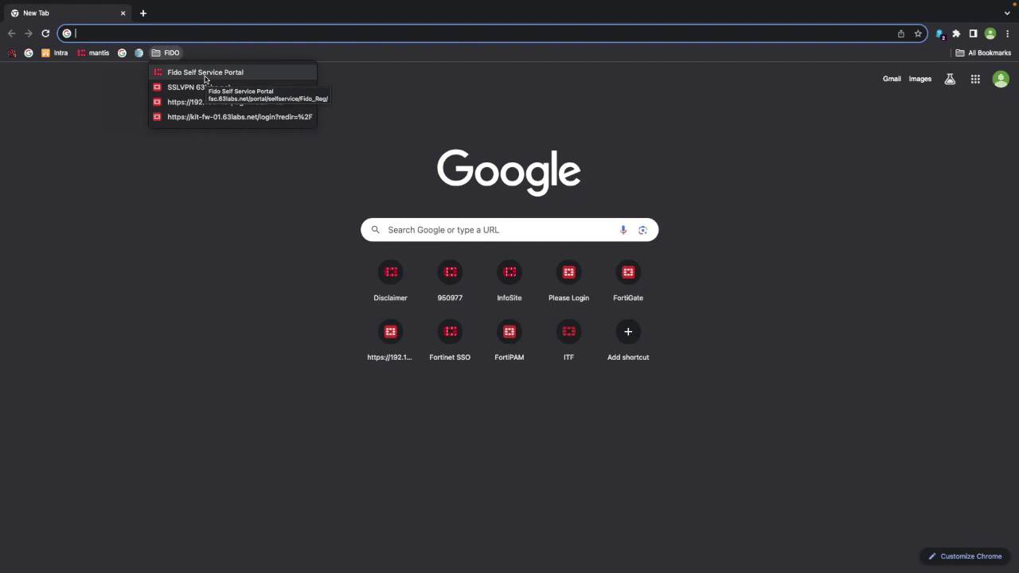
# Open the Fido Self Service Portal, agree to the terms, and sign in with the account username and password
pyautogui.click(204, 72)
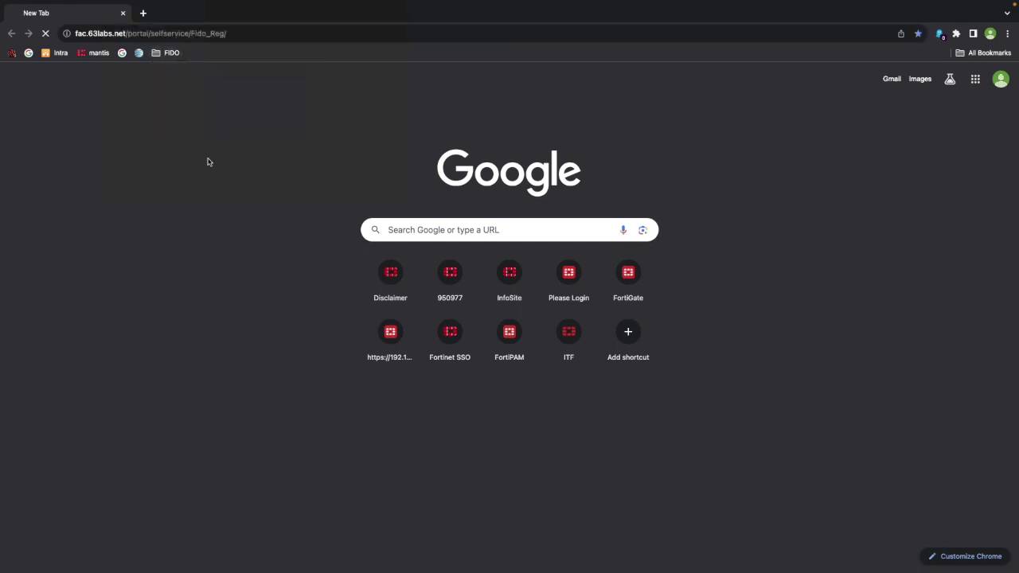
pyautogui.click(586, 435)
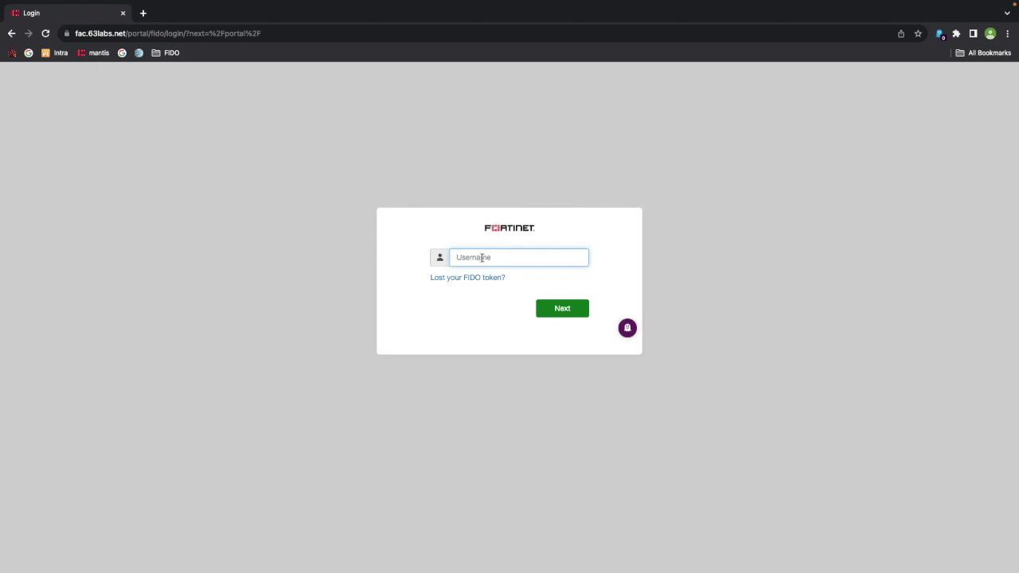
pyautogui.write('greg.fido')
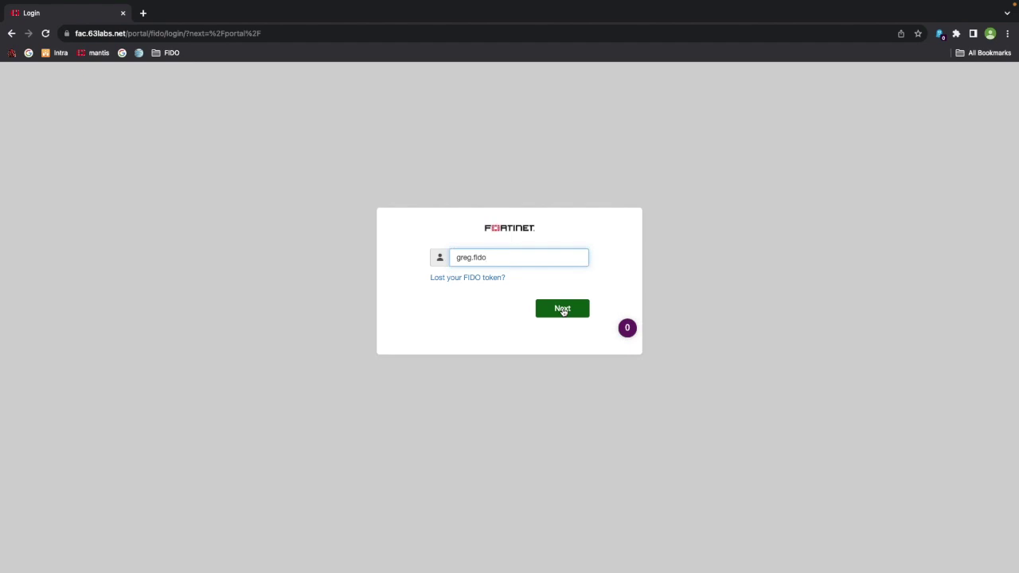
pyautogui.click(562, 311)
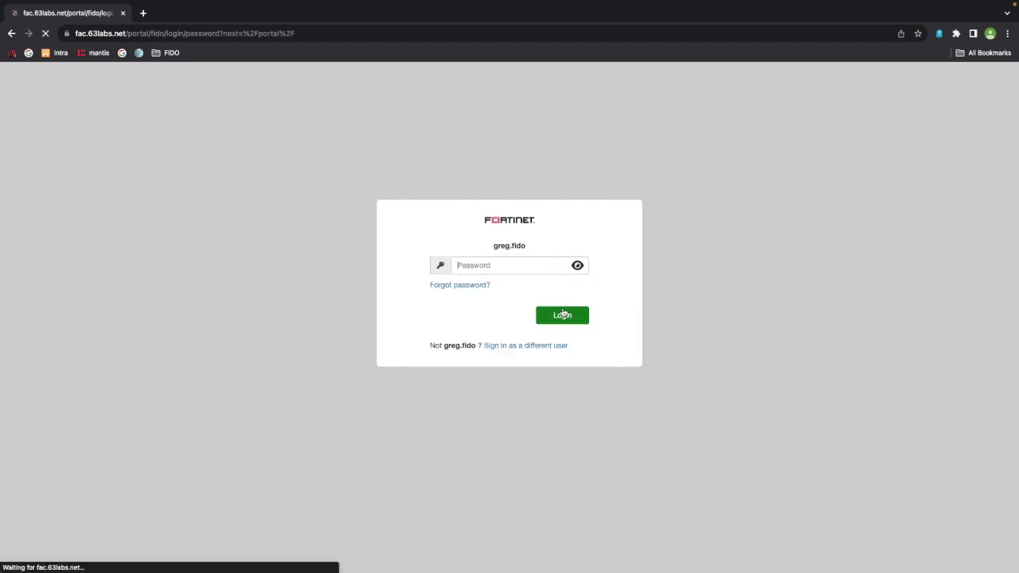
pyautogui.click(523, 268)
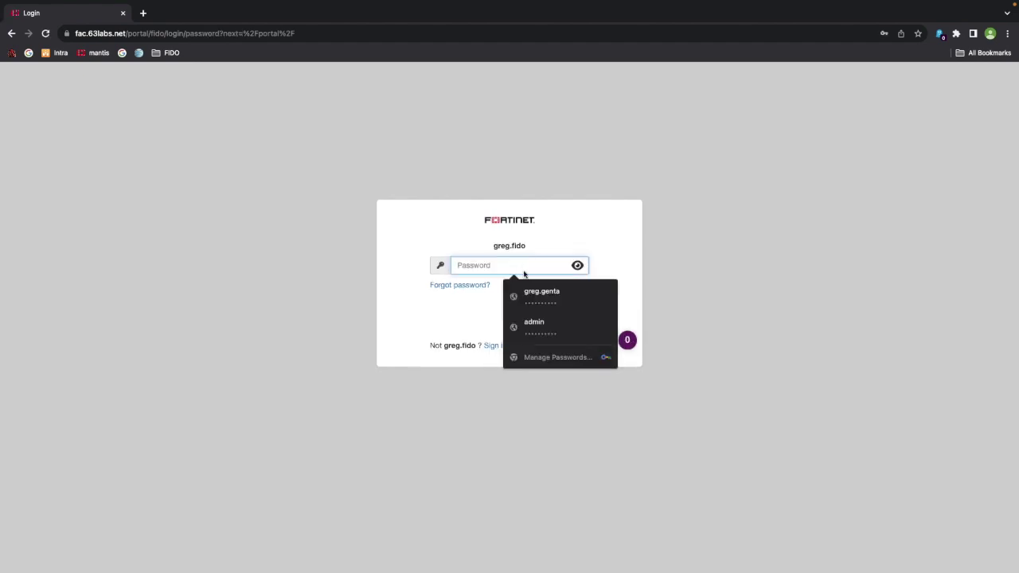
pyautogui.write('**********')
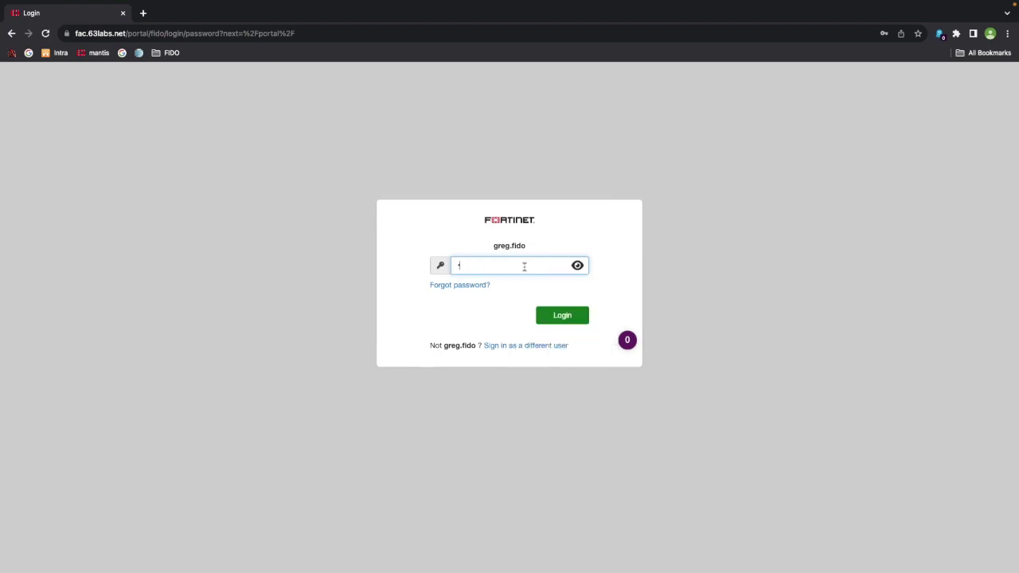
pyautogui.press('Tab')
pyautogui.press('Return')
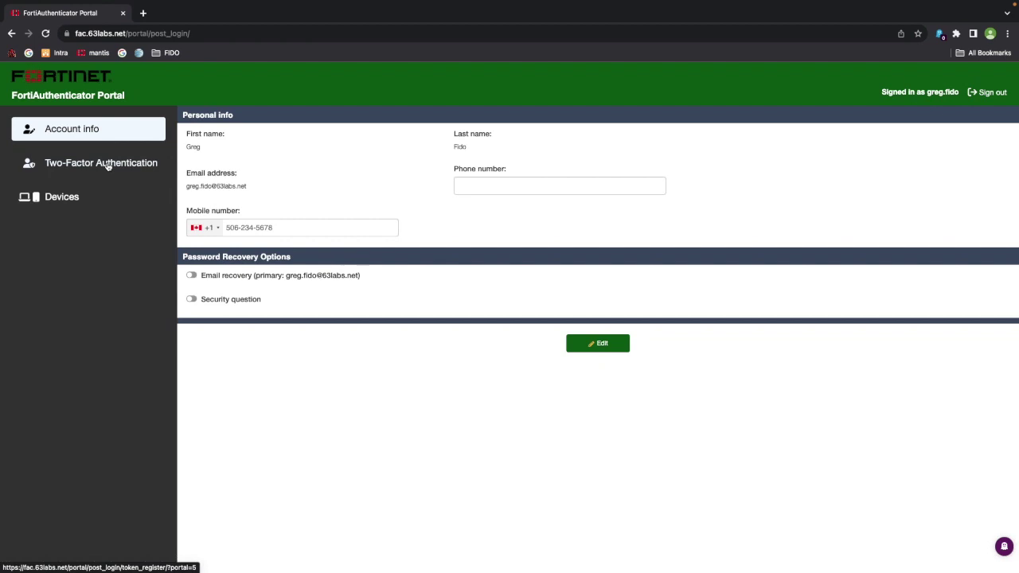
# Add a new FIDO key named FTK-400 under Two-Factor Authentication
pyautogui.click(108, 165)
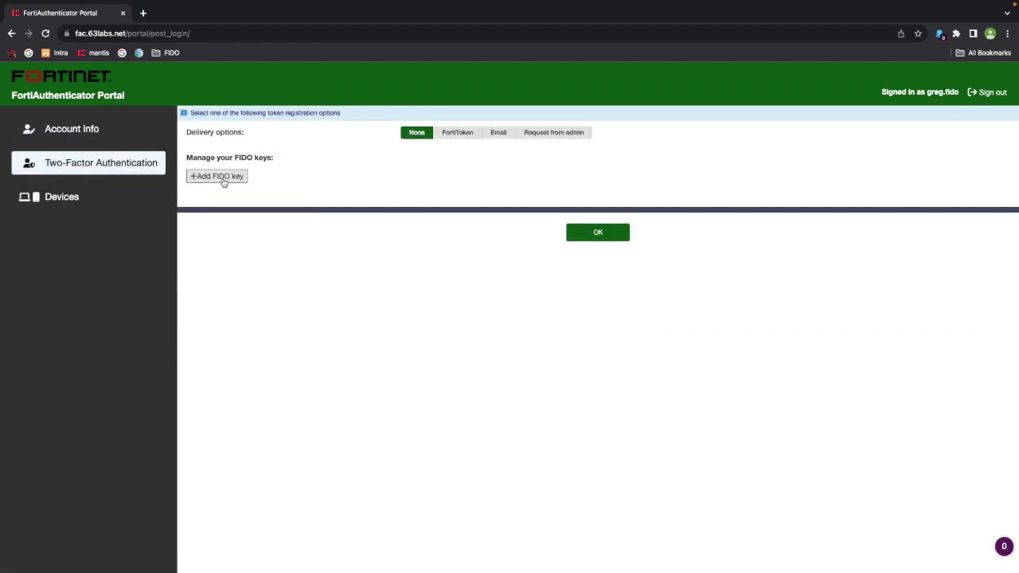
pyautogui.click(217, 176)
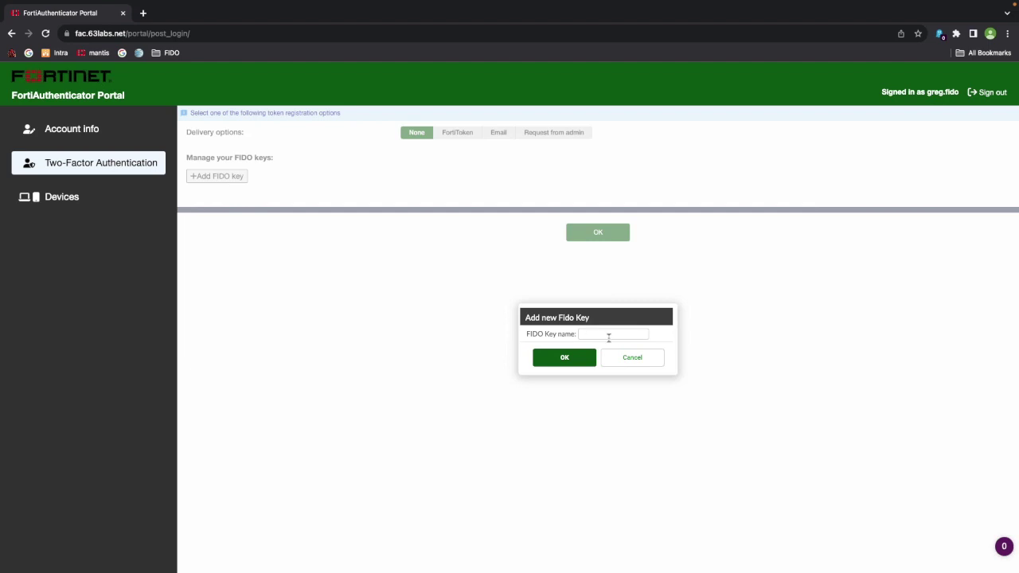
pyautogui.click(608, 338)
pyautogui.click(636, 357)
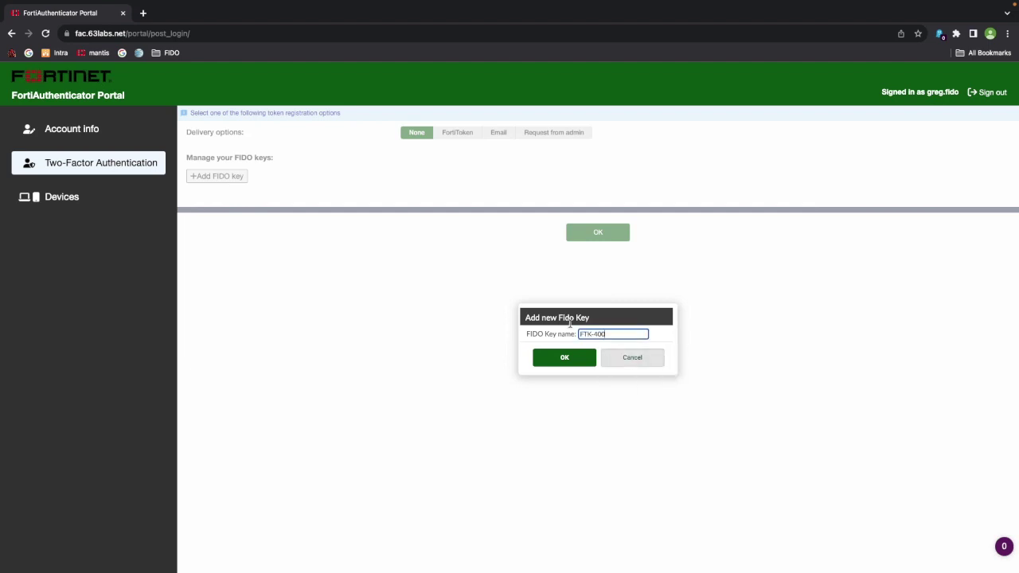
pyautogui.click(564, 357)
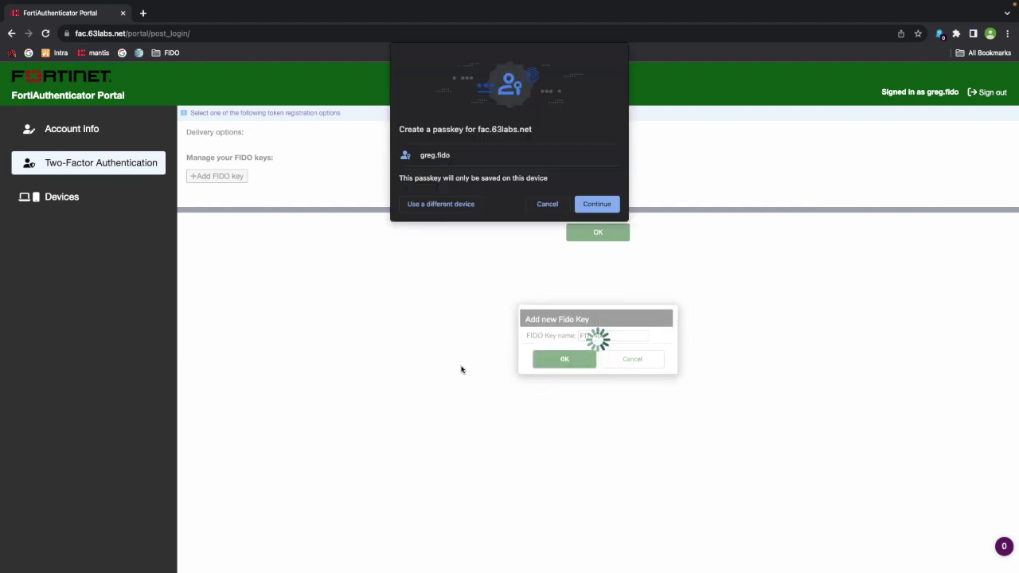
# Create the FTK-400 passkey on a USB security key with its PIN and save the settings
pyautogui.click(453, 206)
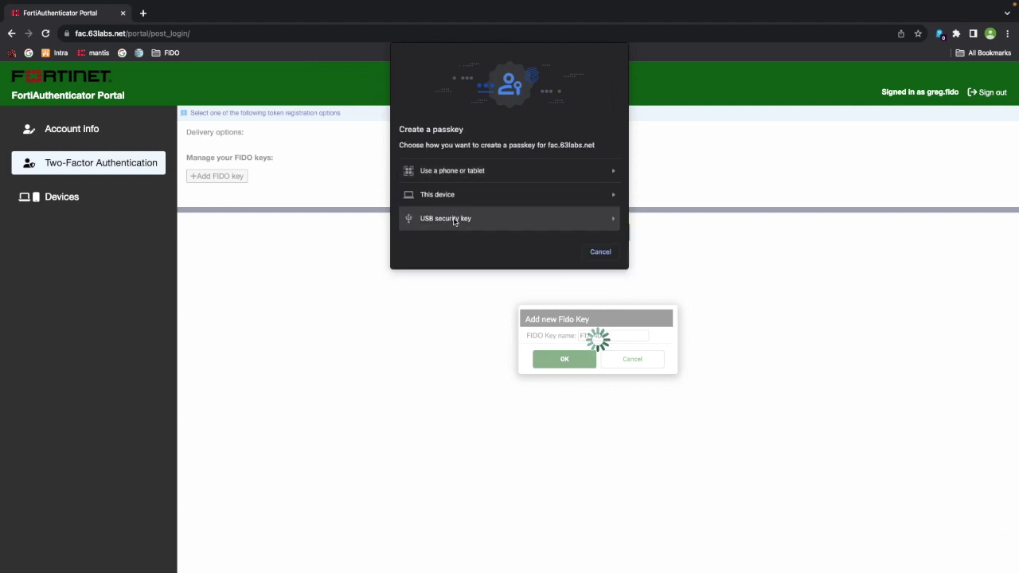
pyautogui.click(454, 220)
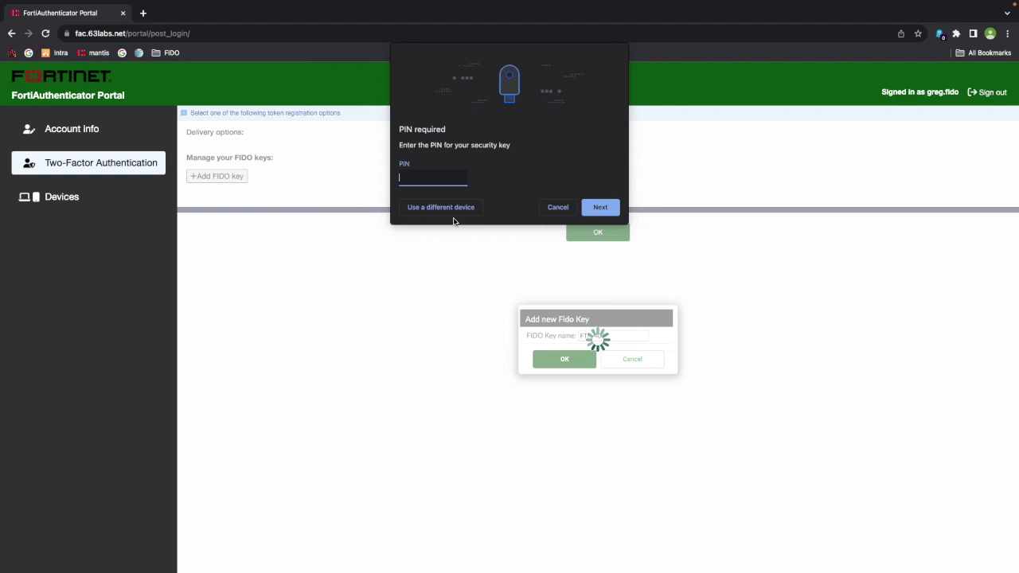
pyautogui.write('•••')
pyautogui.click(598, 206)
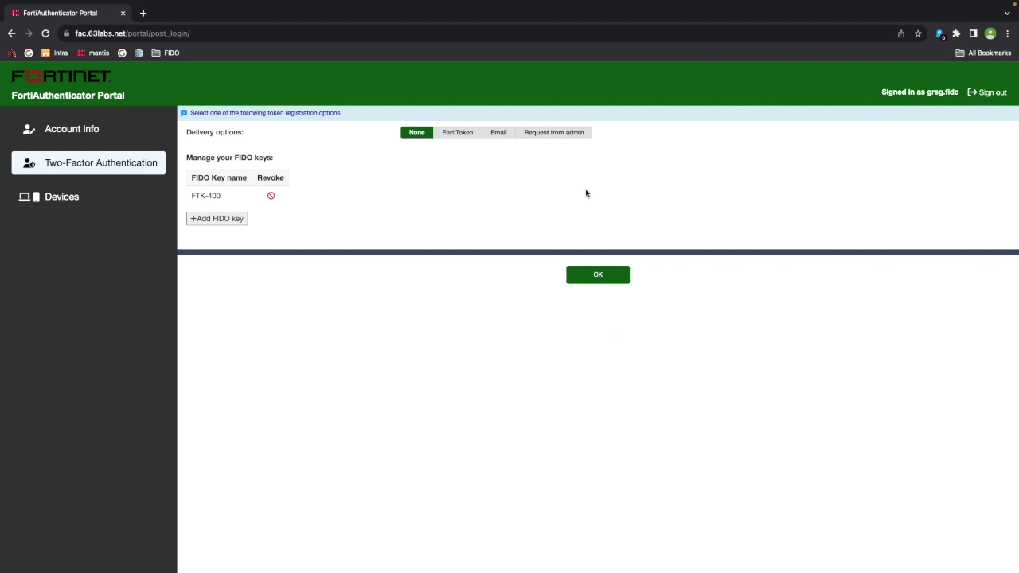
pyautogui.click(621, 275)
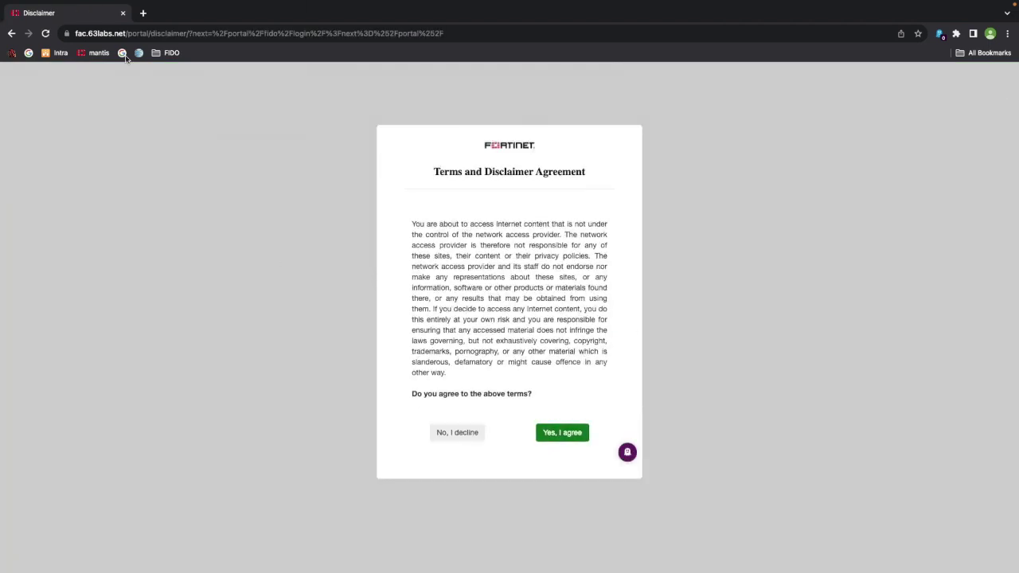
# Open the SSLVPN 63labs.net login and start Single Sign-On with the saved username
pyautogui.click(163, 56)
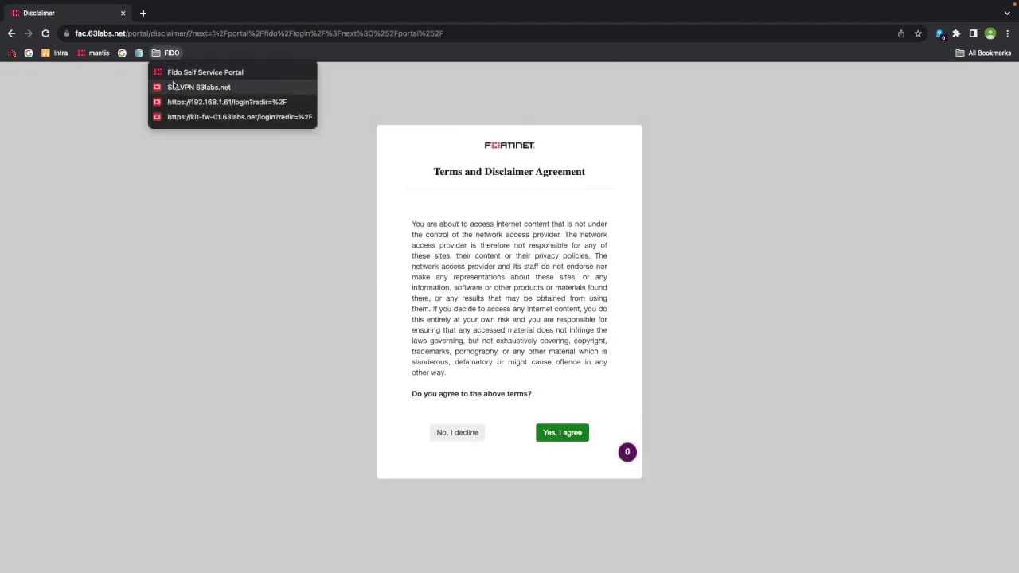
pyautogui.click(176, 87)
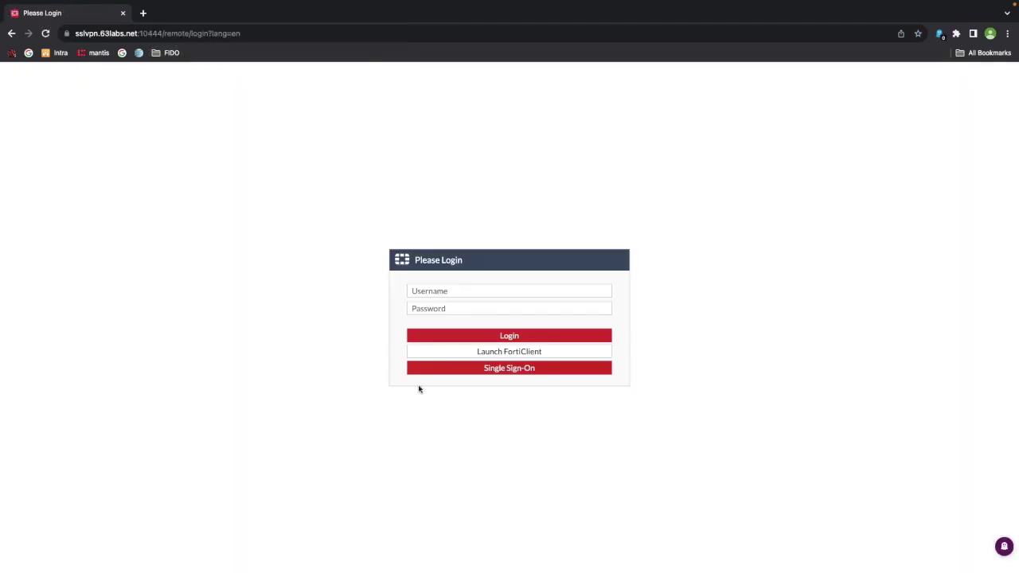
pyautogui.click(509, 368)
pyautogui.click(478, 271)
pyautogui.press('Down')
pyautogui.press('Return')
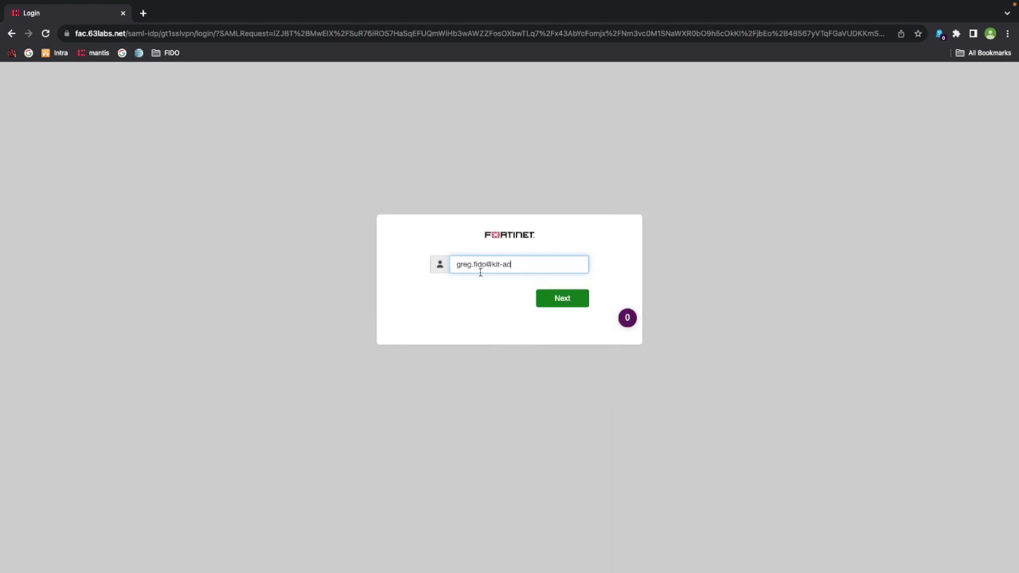
pyautogui.click(561, 299)
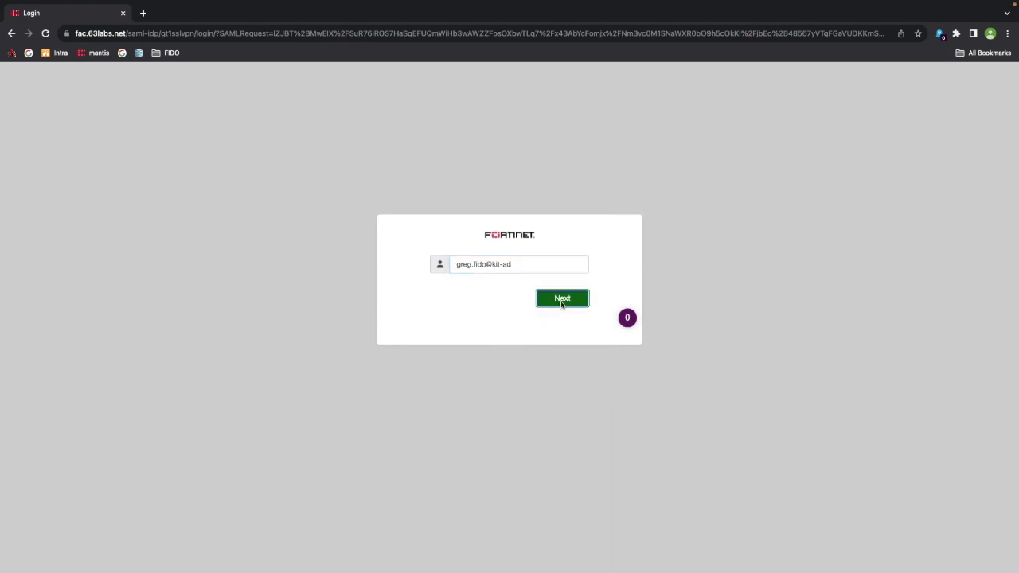
# Authenticate with the USB security key PIN to enter the SSL-VPN portal
pyautogui.click(441, 200)
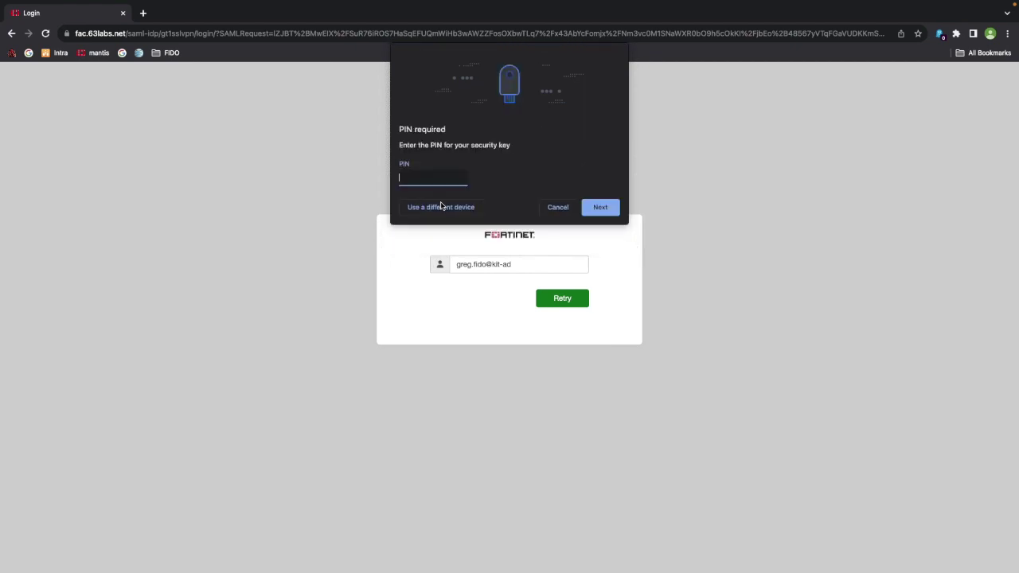
pyautogui.write('••')
pyautogui.click(611, 208)
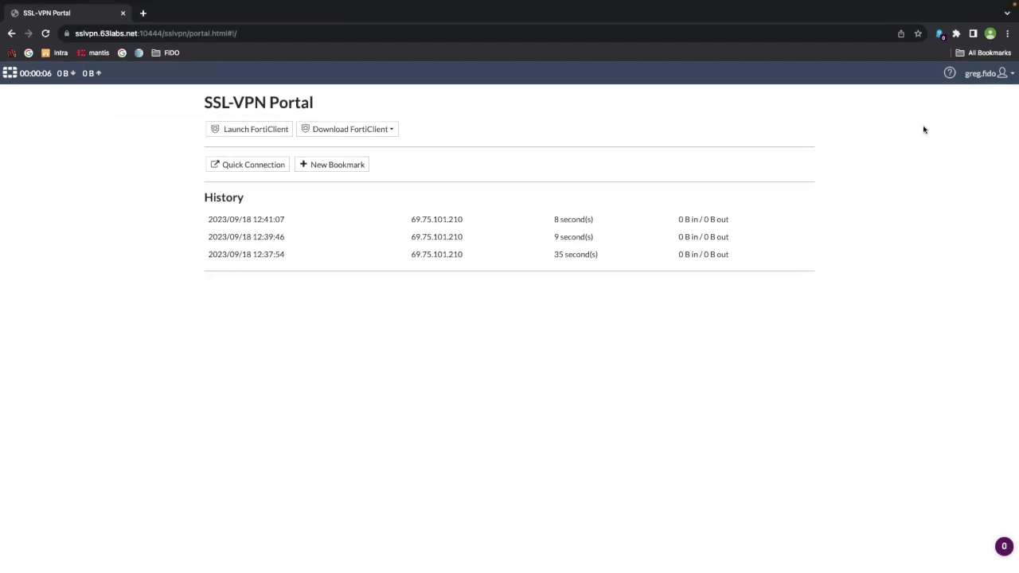
pyautogui.click(1001, 73)
# Log out of the SSL-VPN portal and reopen the Fido Self Service Portal, agreeing to the terms
pyautogui.click(994, 93)
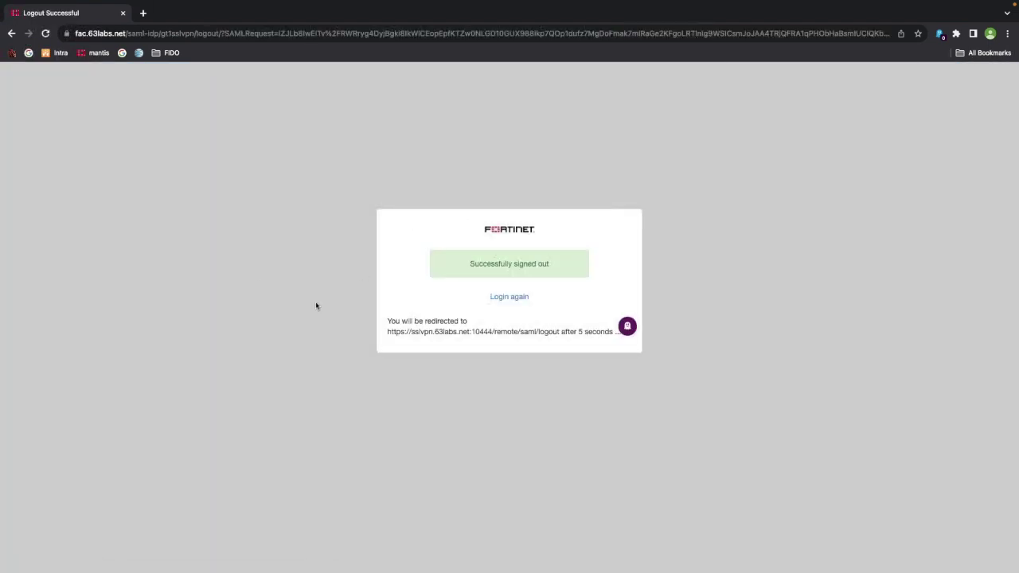
pyautogui.click(161, 53)
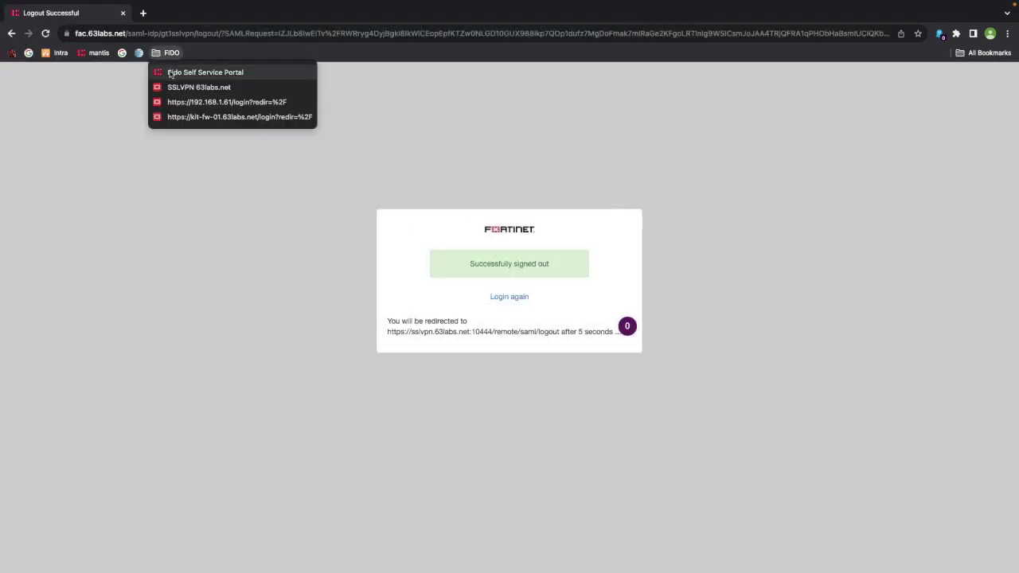
pyautogui.click(170, 73)
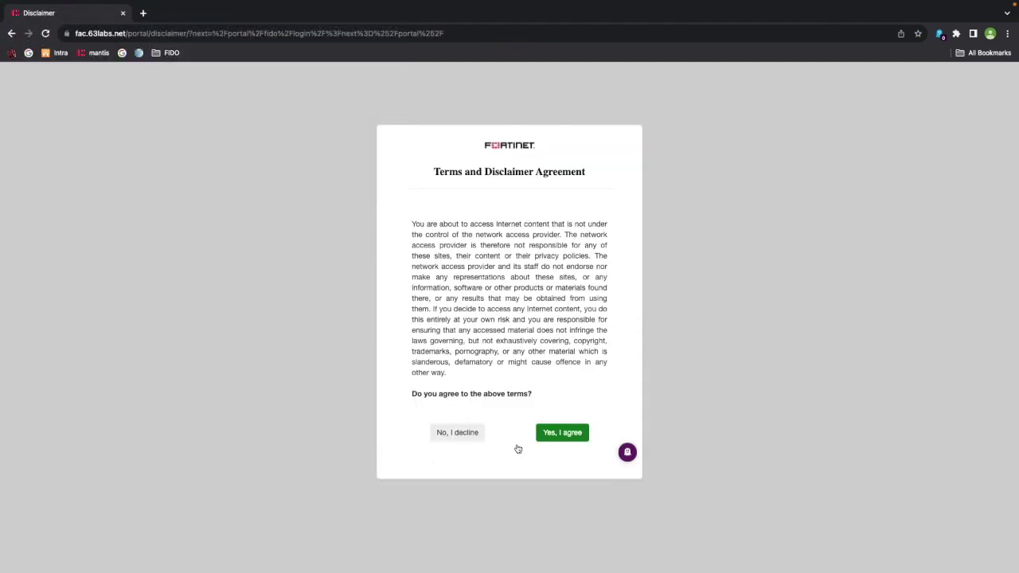
pyautogui.click(553, 435)
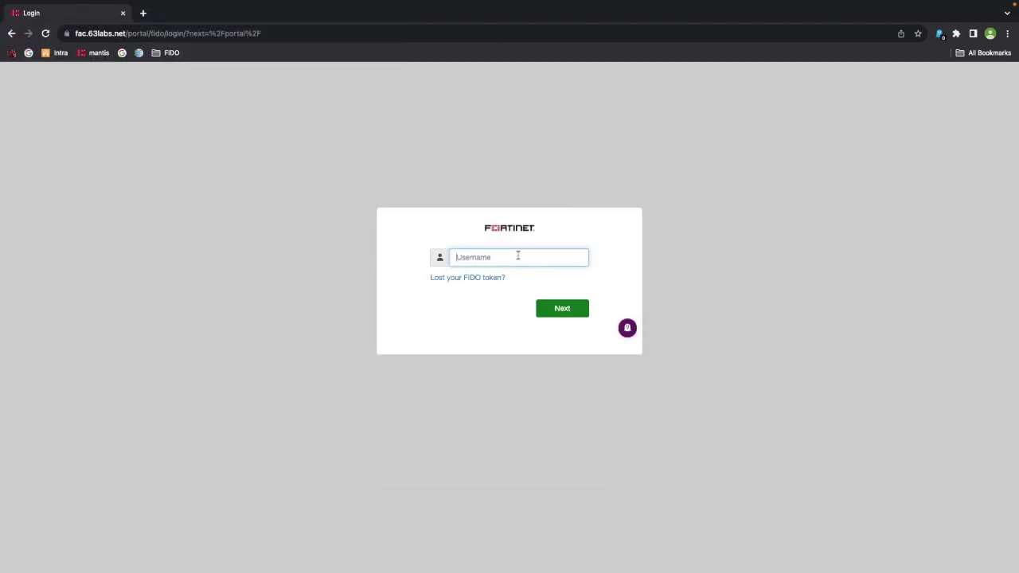
# Sign in with the username and USB security key PIN, then choose Revoke on FTK-400
pyautogui.write('greg.fido')
pyautogui.click(552, 313)
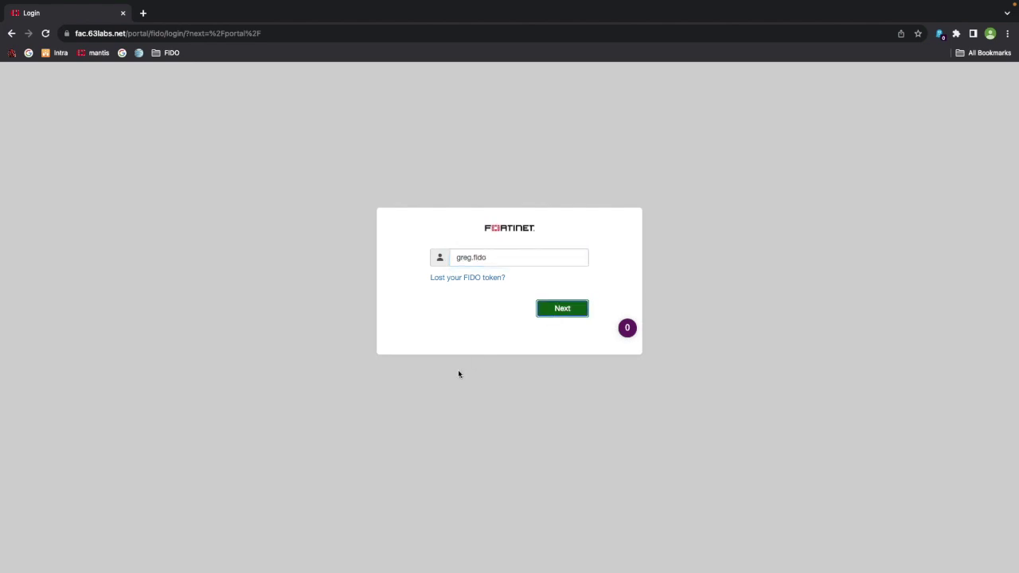
pyautogui.click(446, 197)
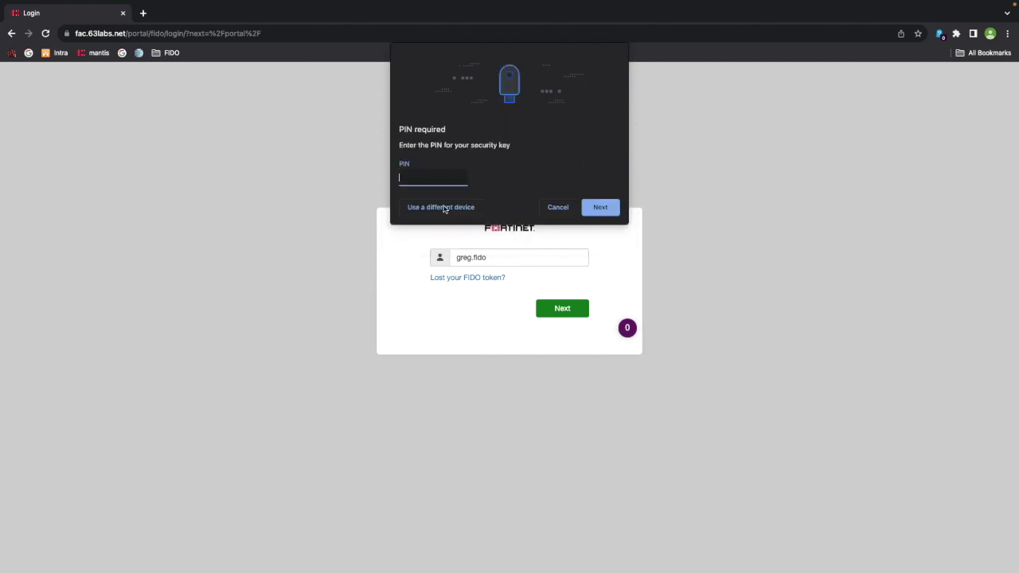
pyautogui.write('••••')
pyautogui.press('Return')
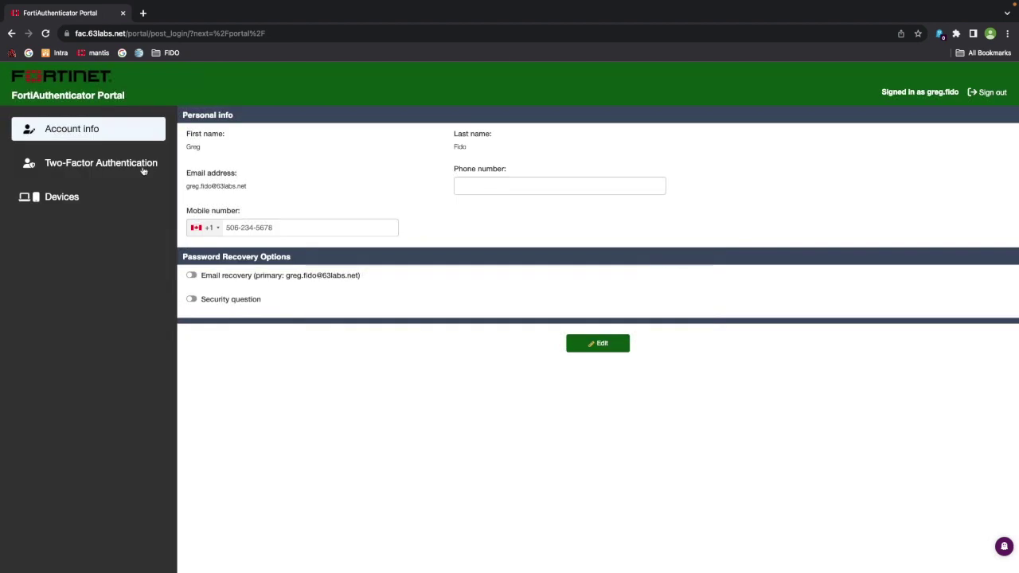
pyautogui.click(142, 166)
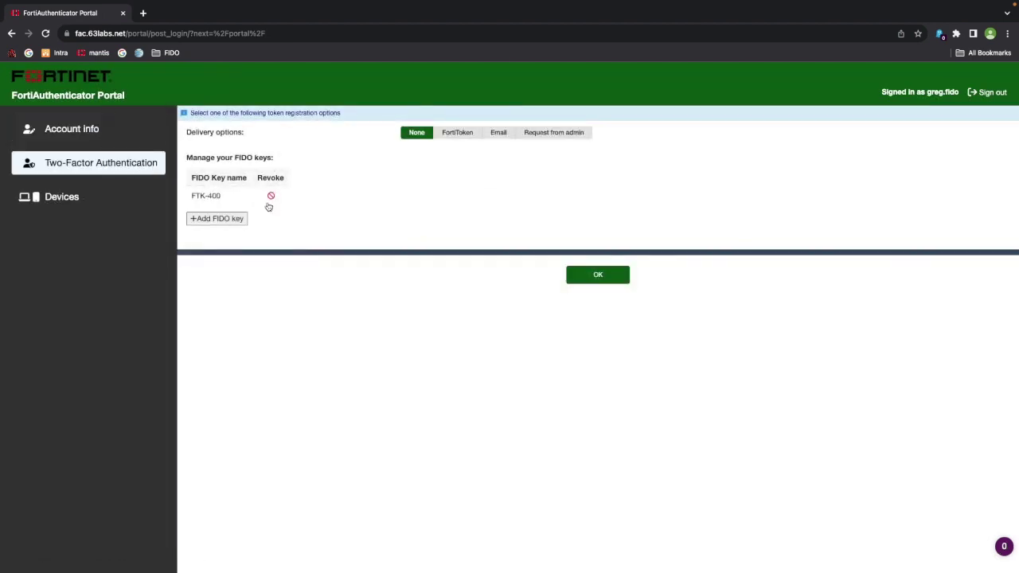
pyautogui.click(271, 197)
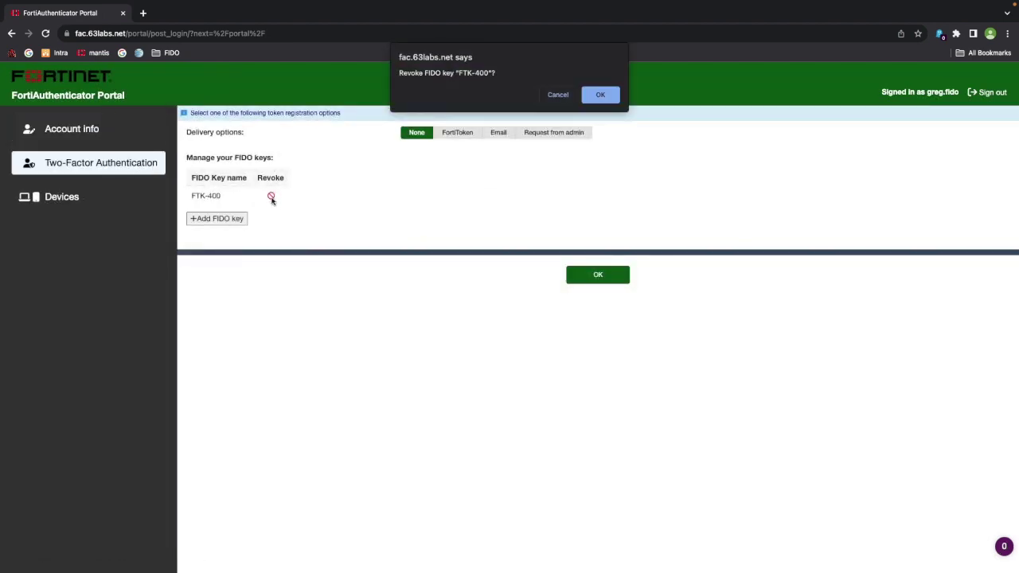
# Confirm revoking FTK-400 and register a Touch ID passkey on this Mac named mac-touch
pyautogui.click(612, 99)
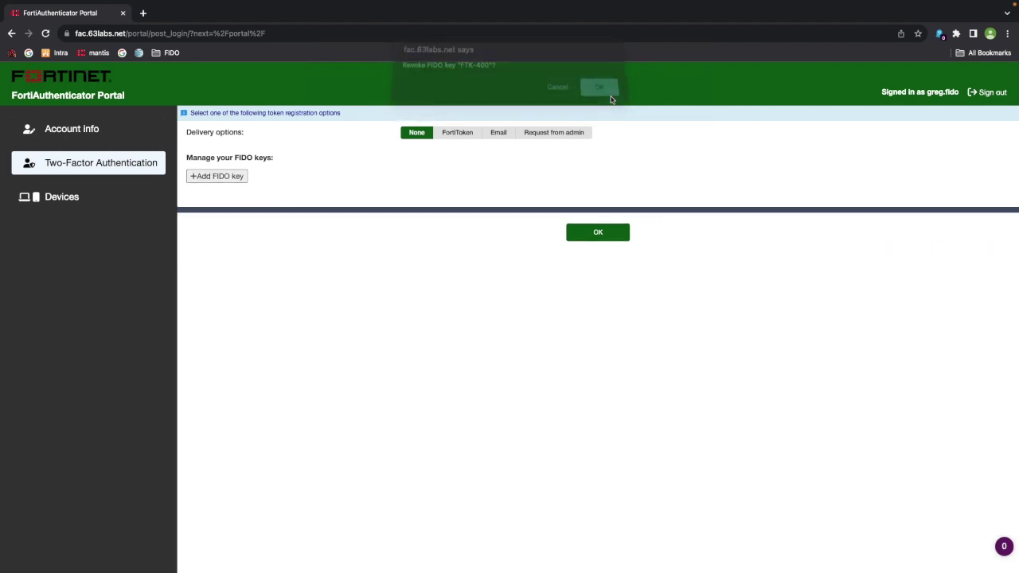
pyautogui.click(229, 181)
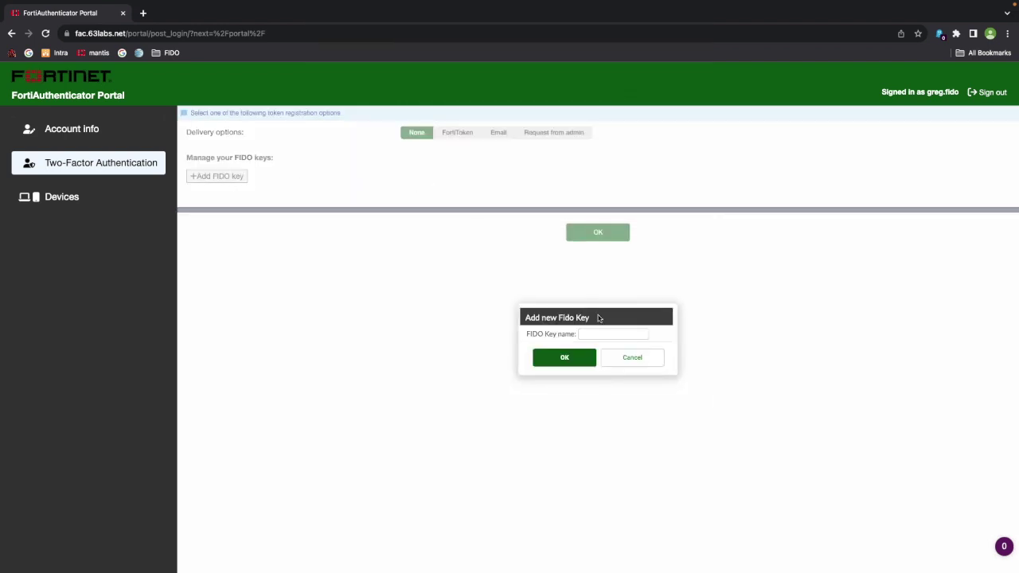
pyautogui.click(607, 335)
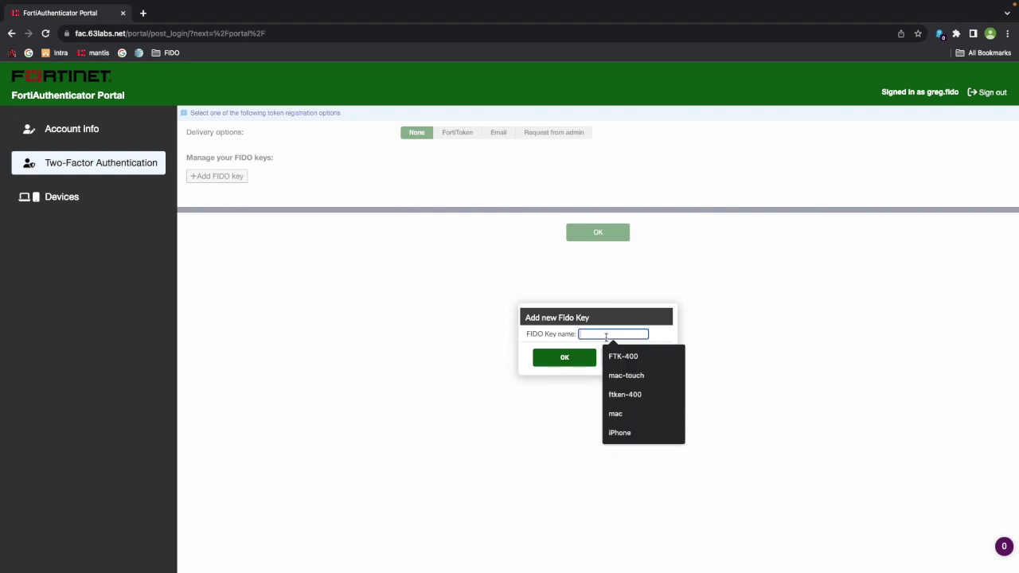
pyautogui.click(625, 377)
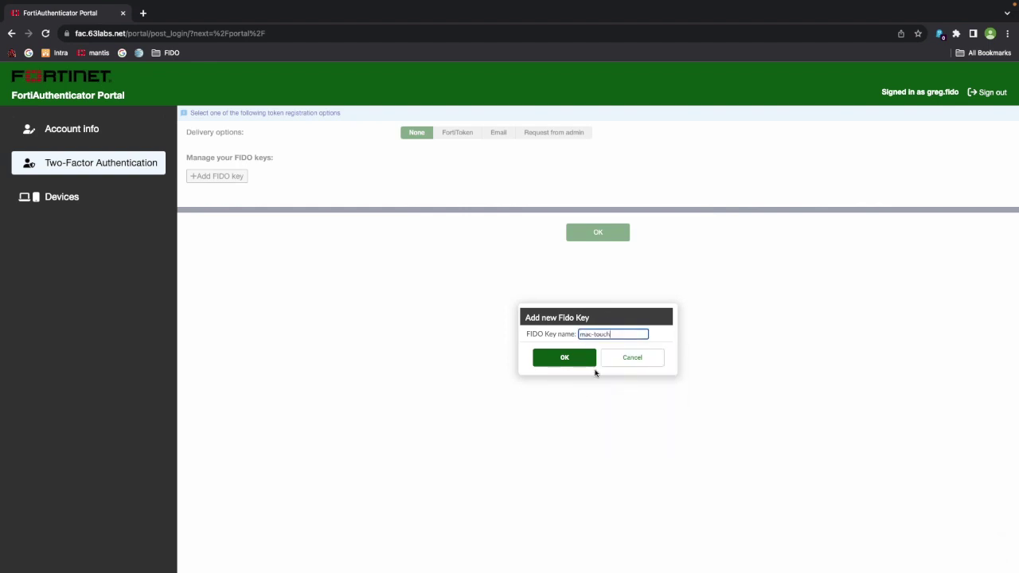
pyautogui.click(569, 360)
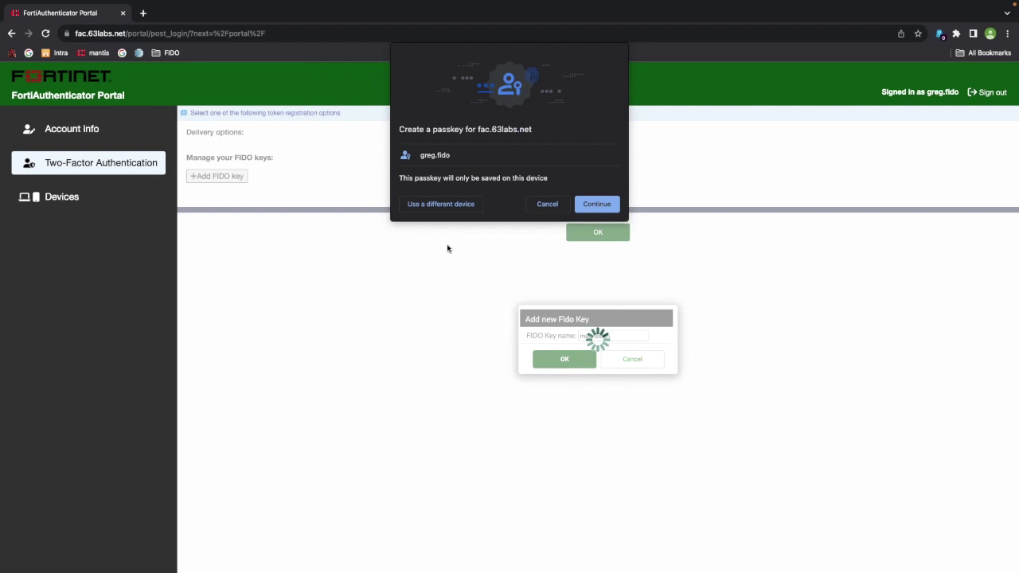
pyautogui.click(606, 206)
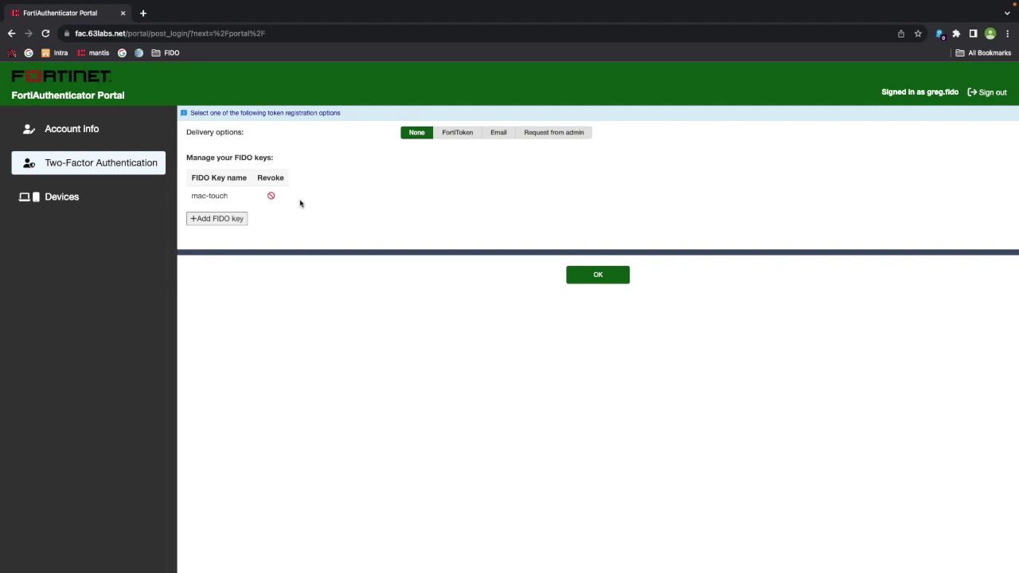
pyautogui.click(992, 94)
# Log in to the SSLVPN portal via Single Sign-On using the saved username and Touch ID passkey
pyautogui.click(171, 52)
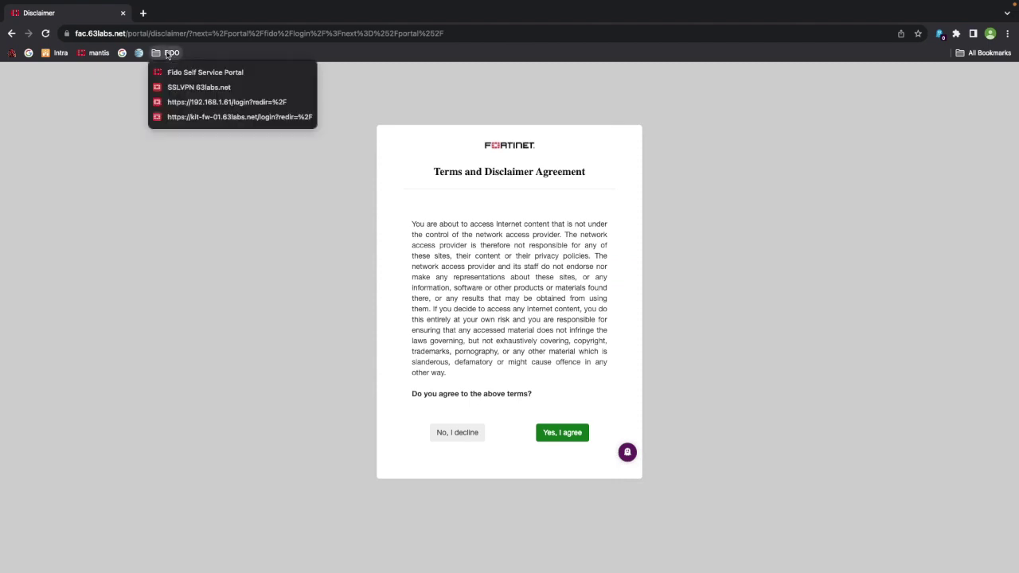
pyautogui.click(199, 88)
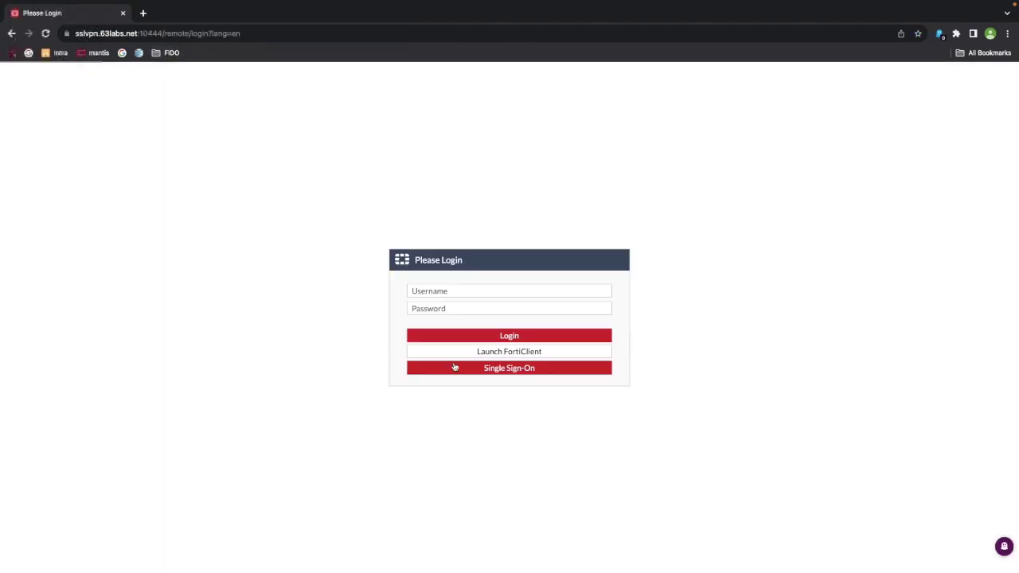
pyautogui.click(511, 366)
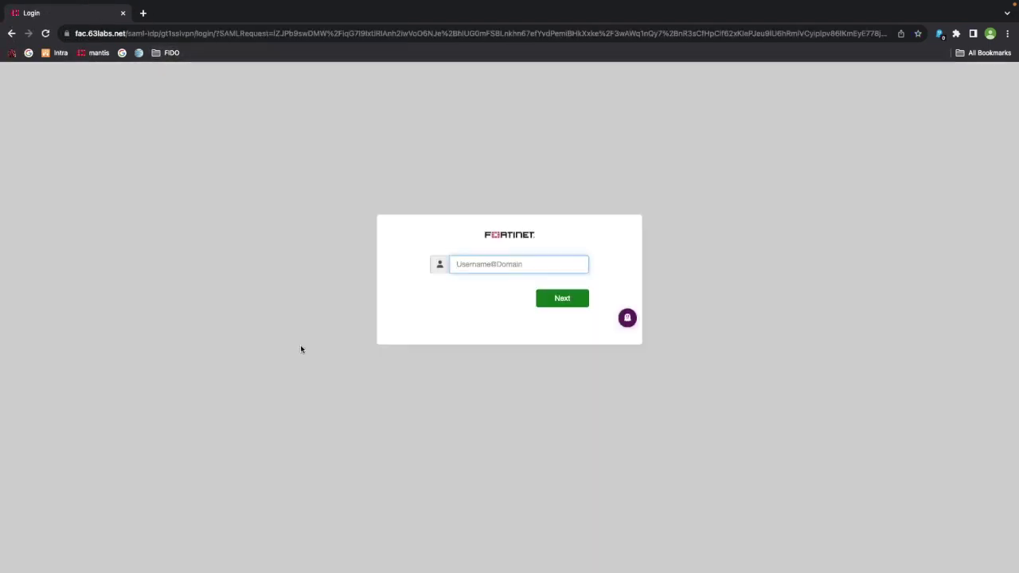
pyautogui.click(467, 267)
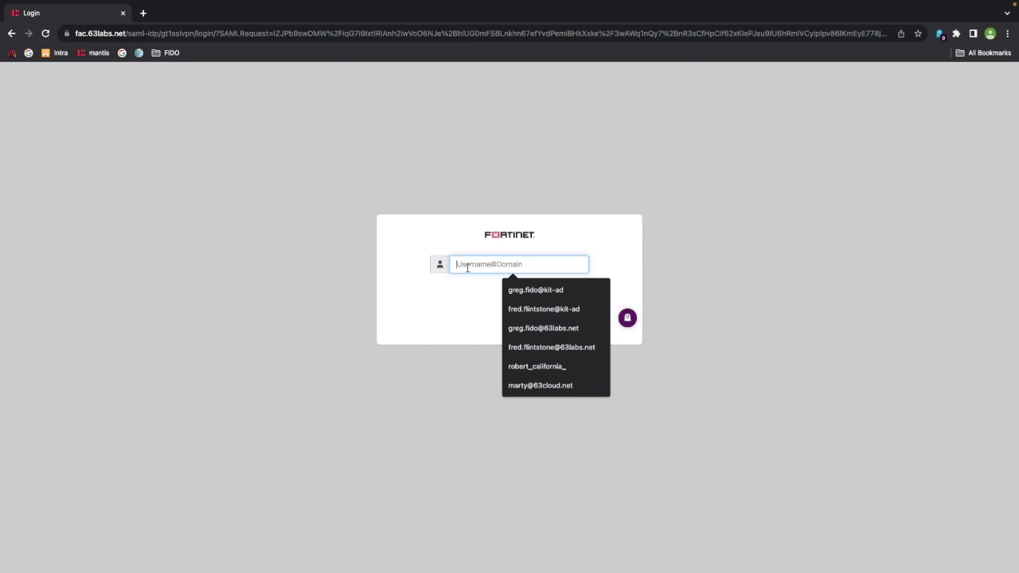
pyautogui.click(567, 289)
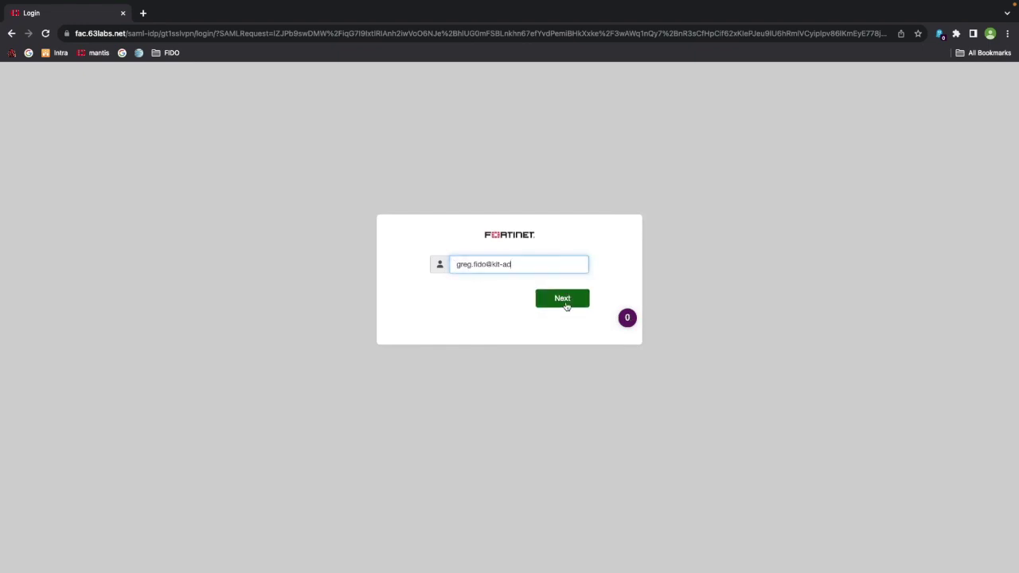
pyautogui.click(566, 307)
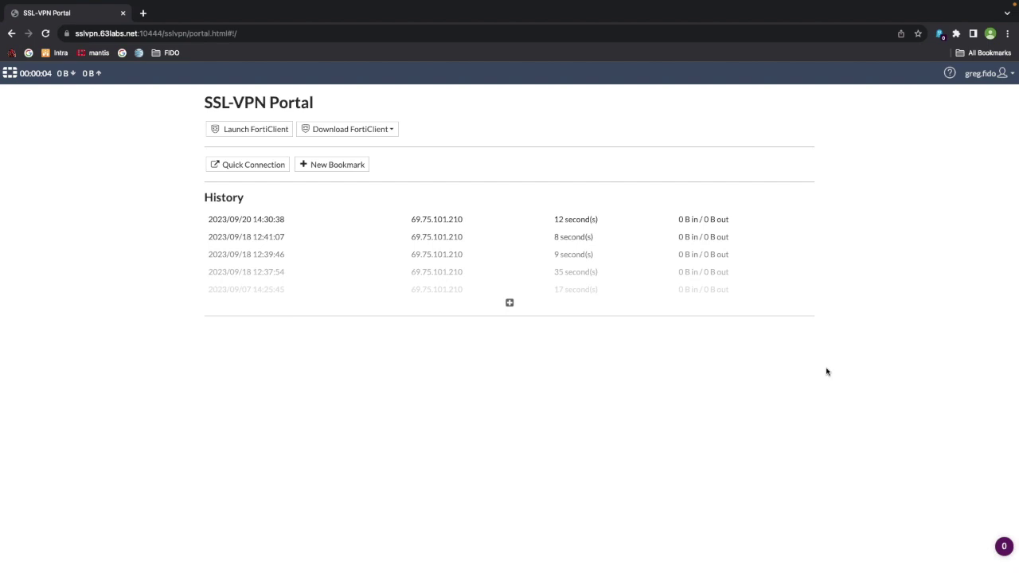
pyautogui.click(986, 73)
# Log out of the SSL-VPN, reopen the Fido Self Service Portal, agree, and sign in via passkey with the username
pyautogui.click(985, 91)
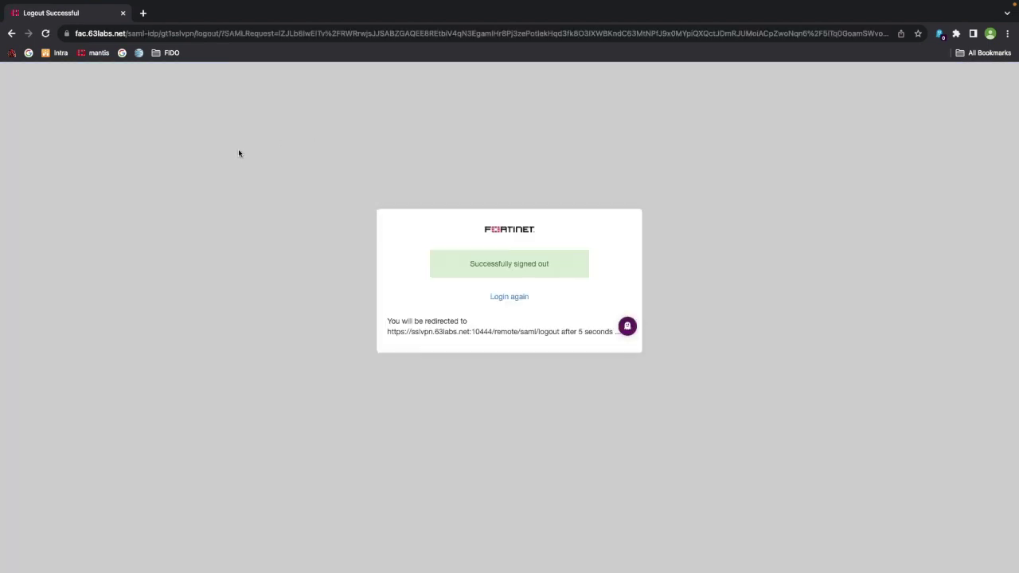
pyautogui.click(169, 53)
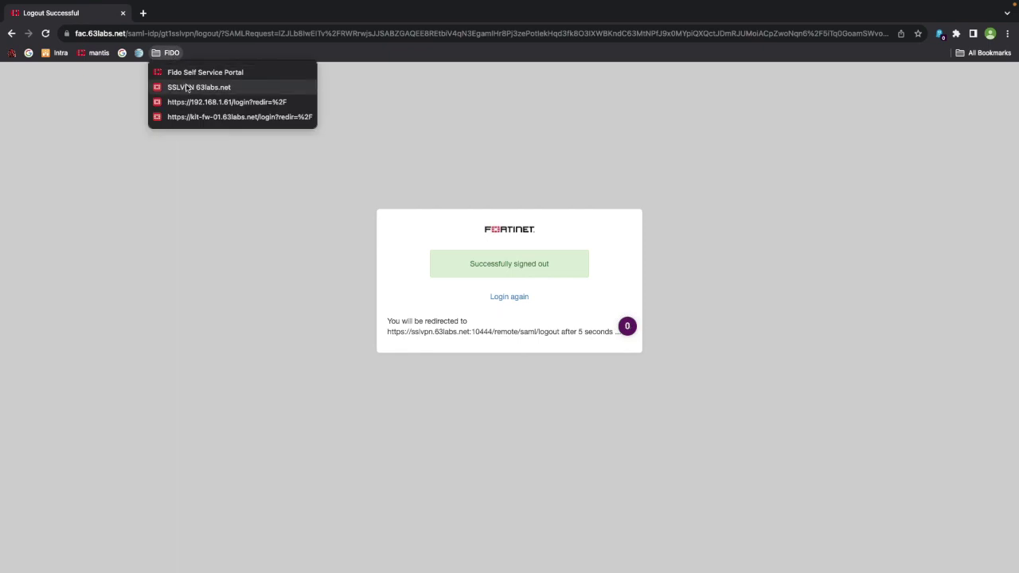
pyautogui.click(191, 72)
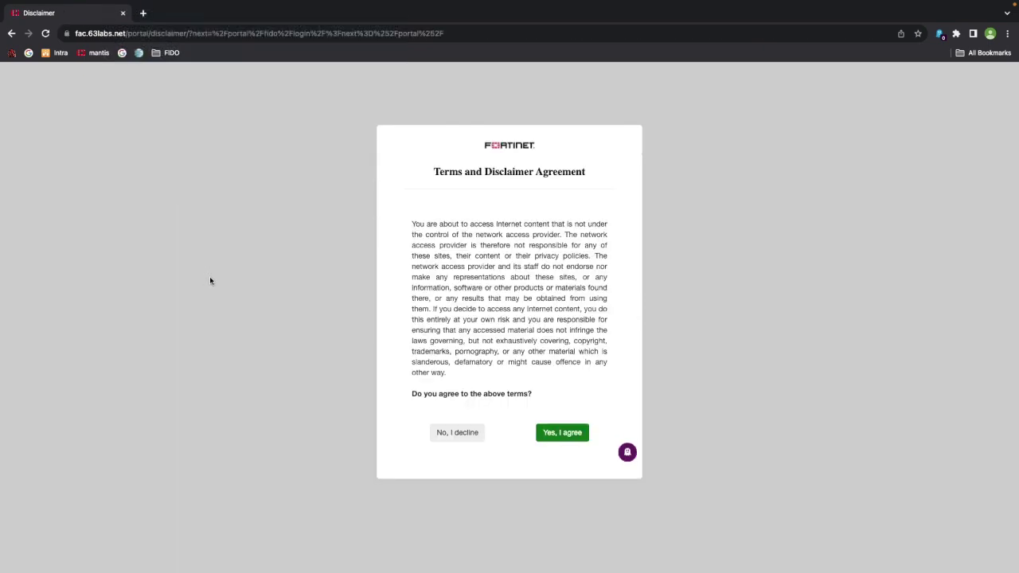
pyautogui.click(557, 433)
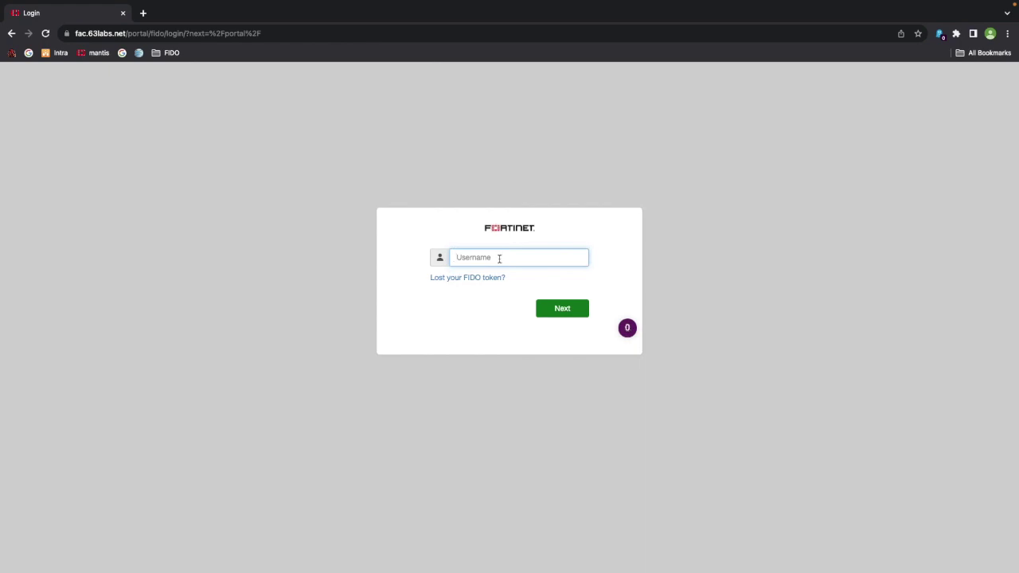
pyautogui.write('greg.fido')
pyautogui.click(551, 309)
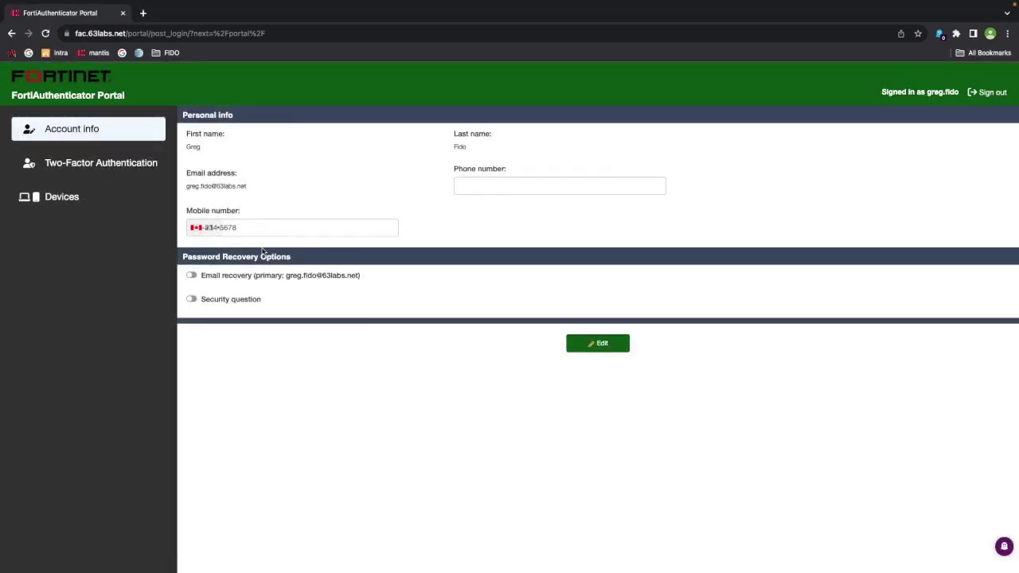
# Revoke the mac-touch key under Two-Factor Authentication and confirm its removal
pyautogui.click(130, 159)
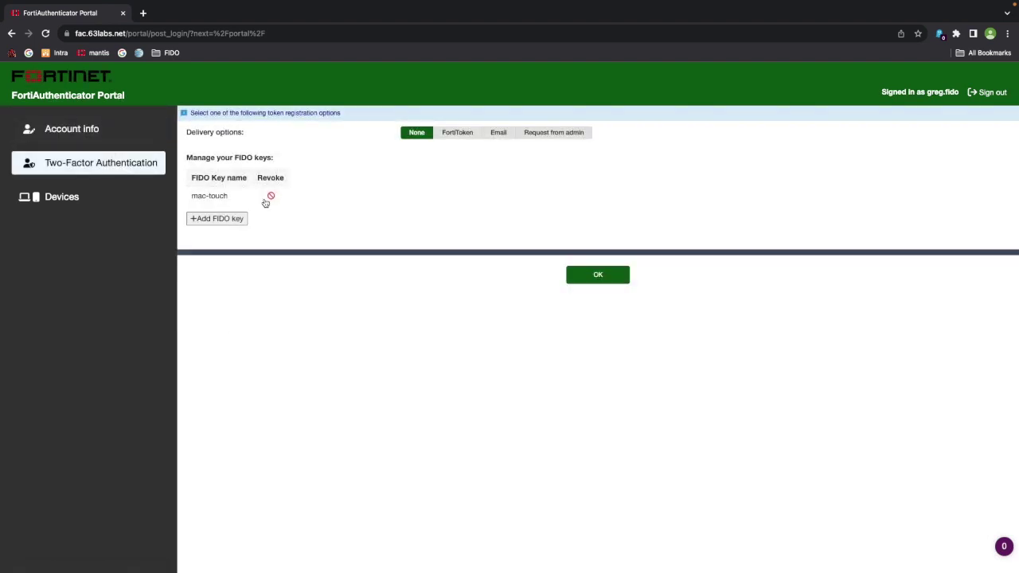
pyautogui.click(271, 197)
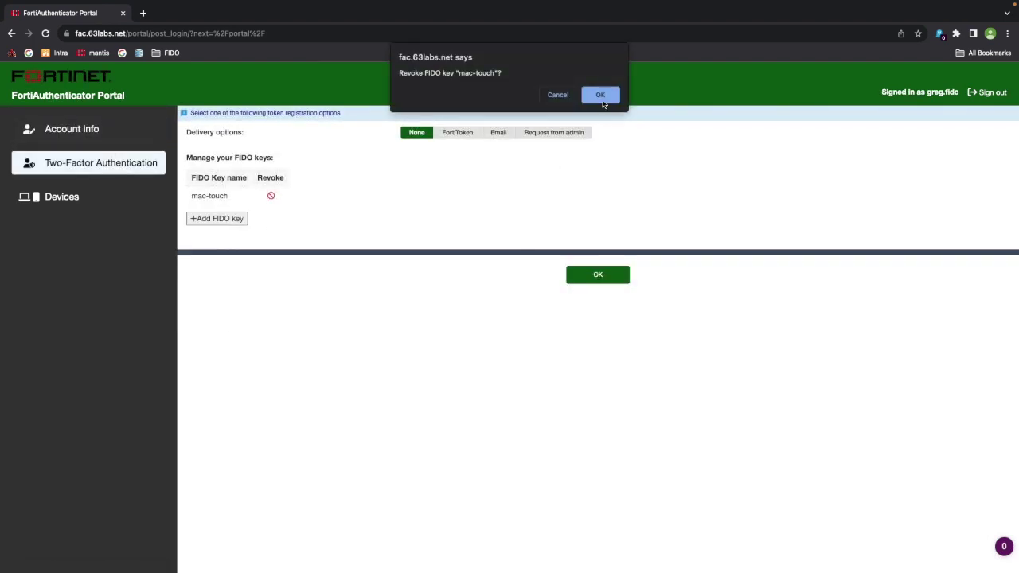
pyautogui.click(601, 95)
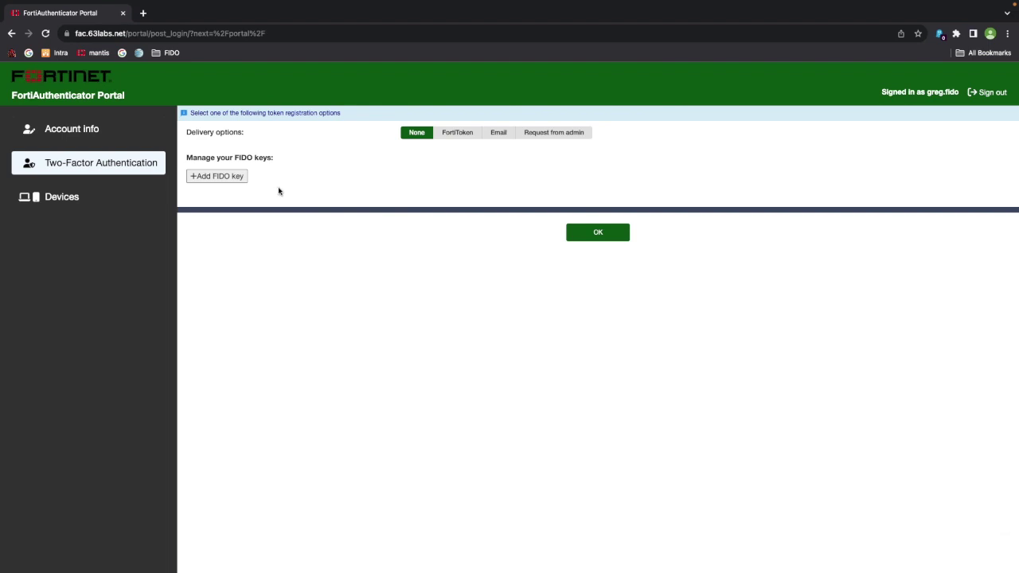
# Add a FIDO key named iPhone, create its passkey on a phone, and save
pyautogui.click(235, 177)
pyautogui.click(615, 335)
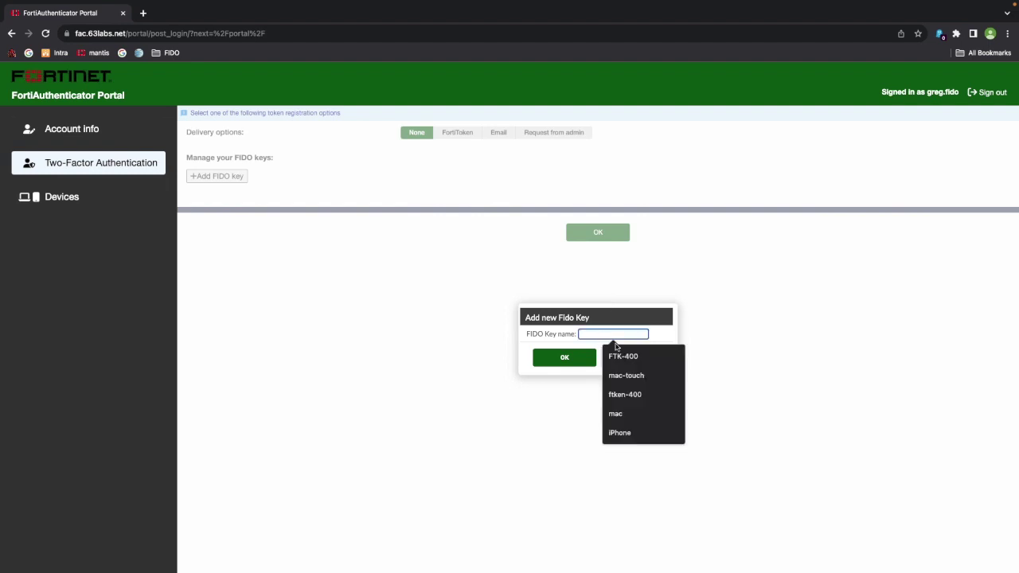
pyautogui.click(625, 433)
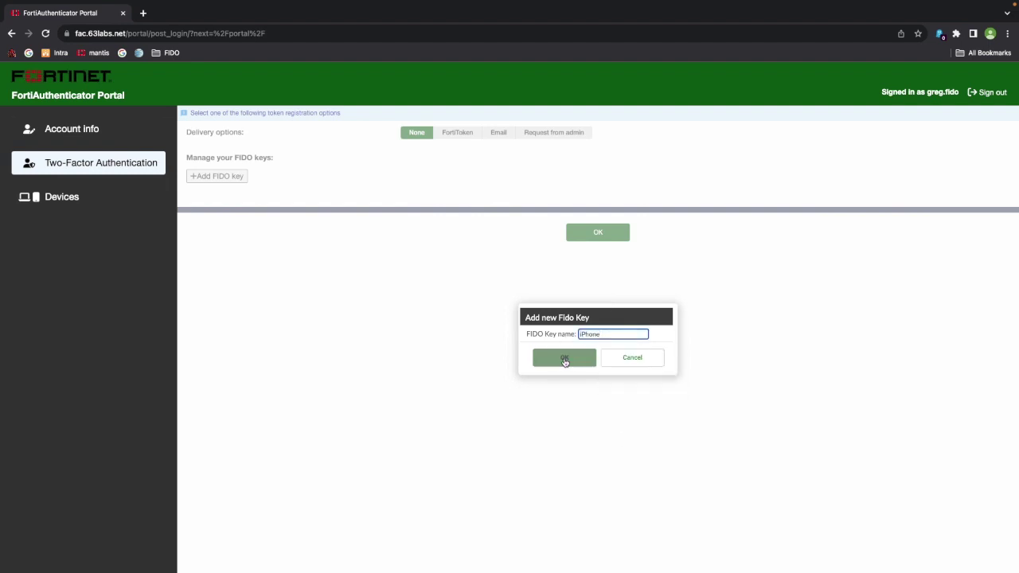
pyautogui.click(563, 357)
pyautogui.click(470, 205)
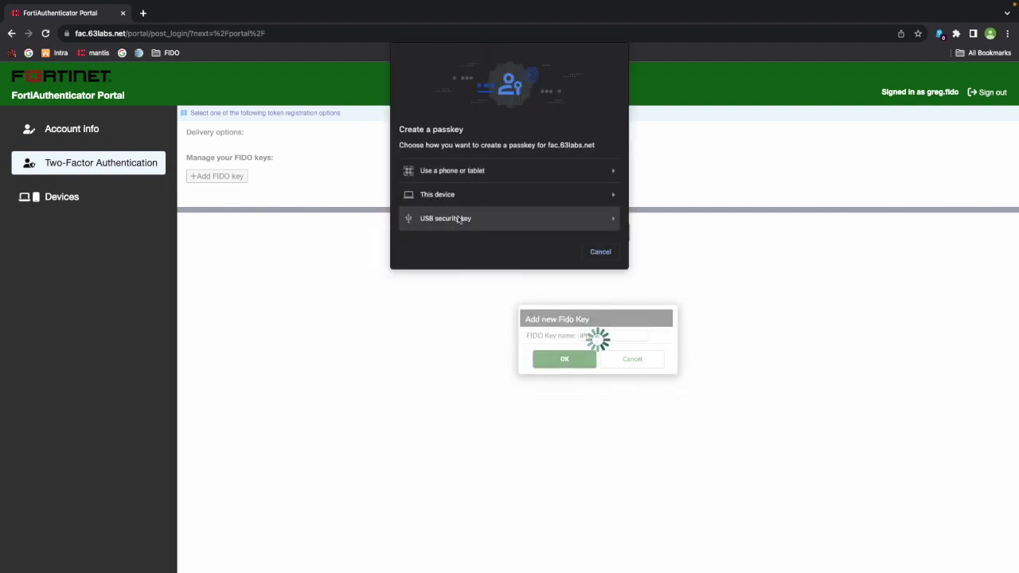
pyautogui.click(457, 180)
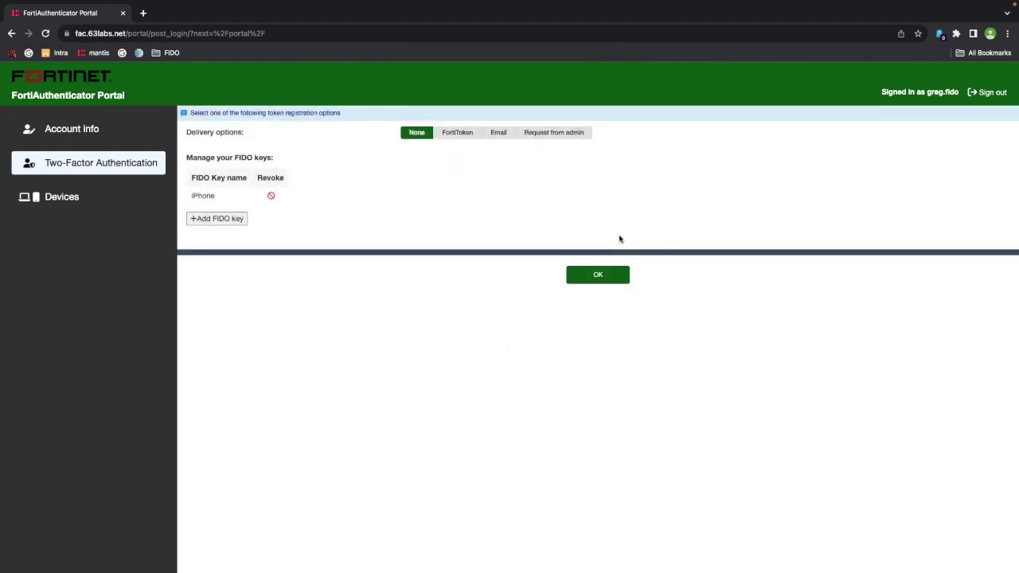
pyautogui.click(610, 278)
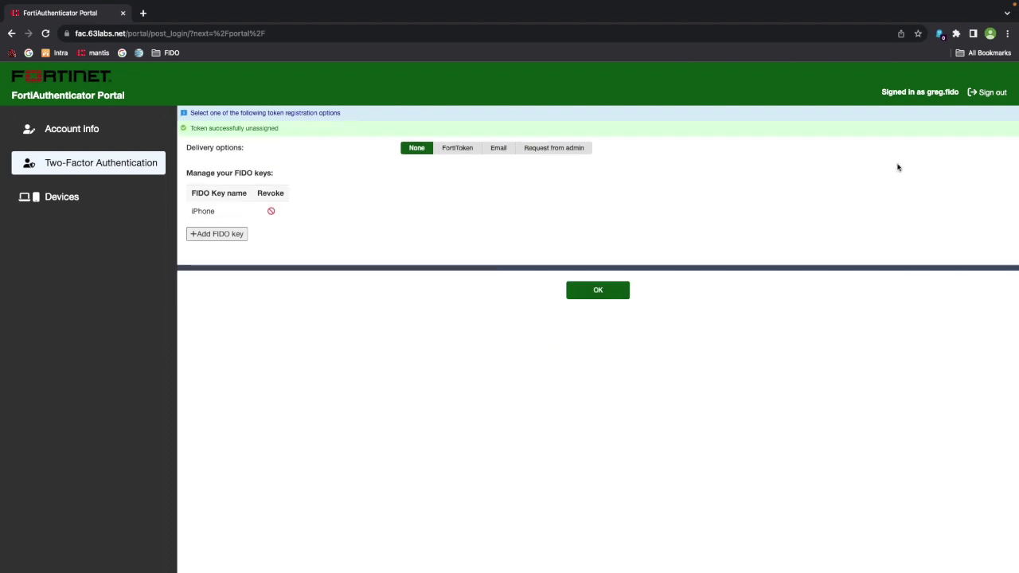
# Sign out of the self-service portal and load the FortiGate login page from the FIDO > kit-fw-01 bookmark
pyautogui.click(984, 95)
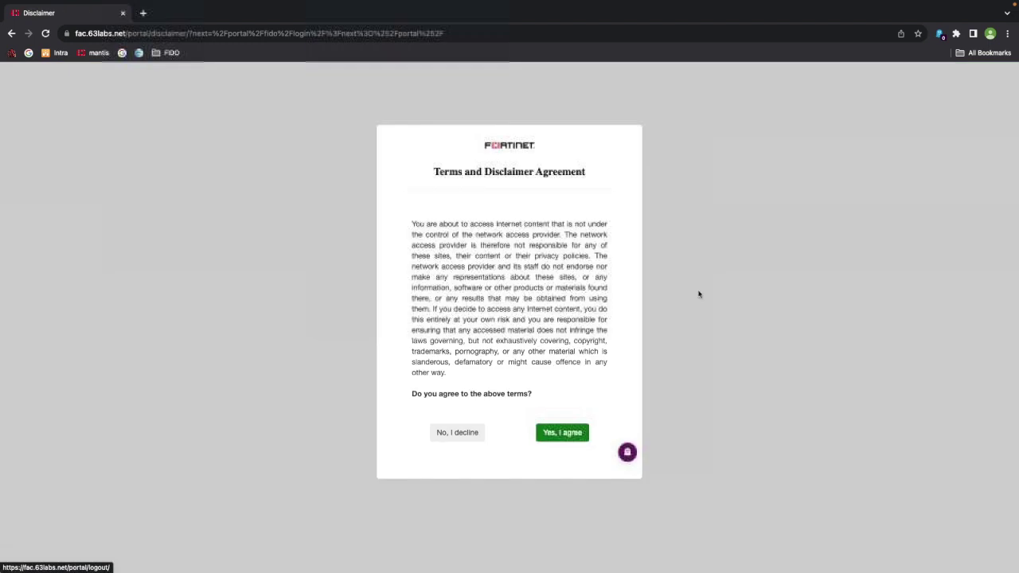
pyautogui.click(171, 53)
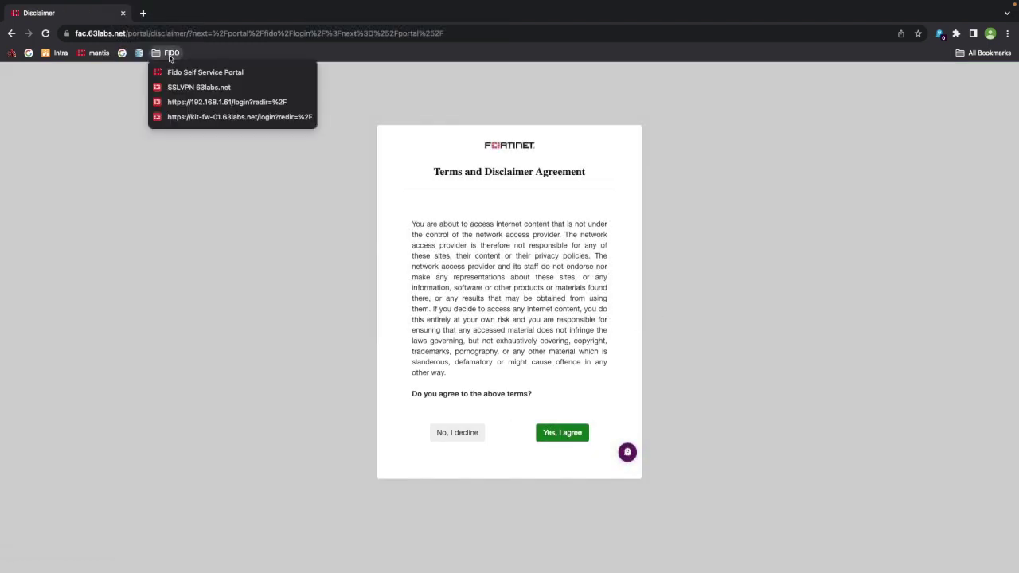
pyautogui.click(199, 117)
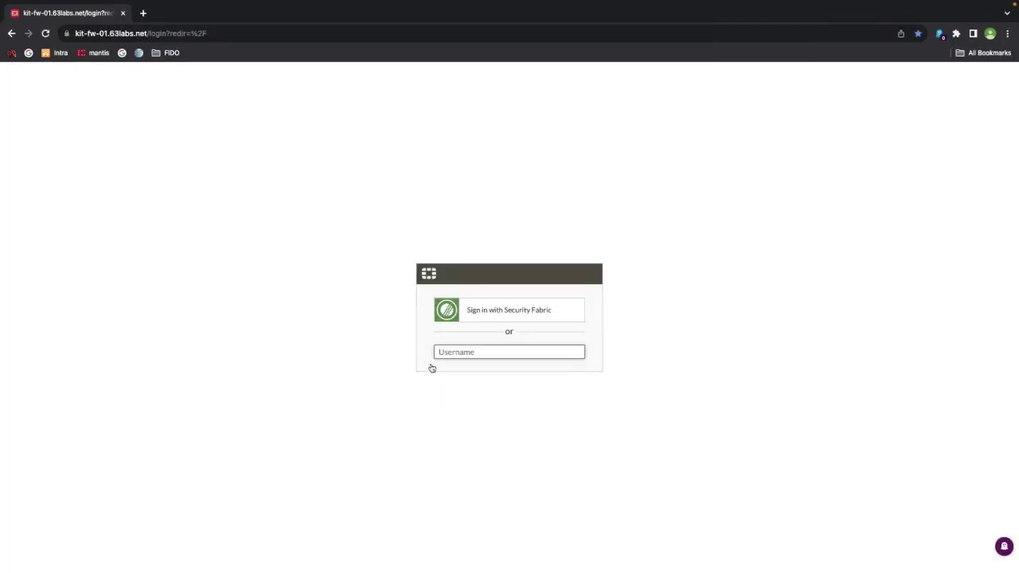
# Begin Security Fabric sign-in and submit the saved domain username to reach the passkey prompt
pyautogui.click(488, 318)
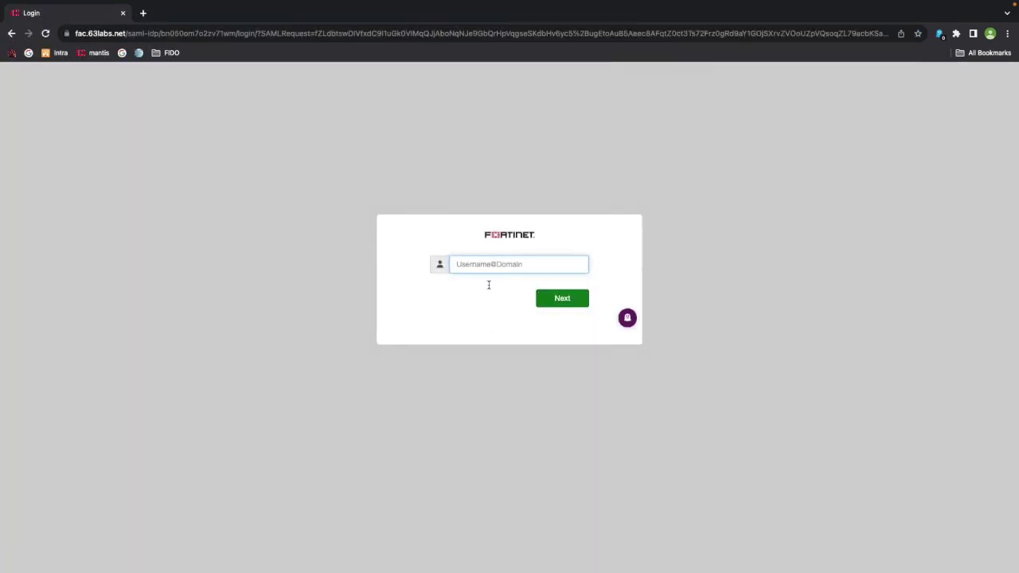
pyautogui.click(493, 265)
pyautogui.click(529, 292)
pyautogui.click(570, 306)
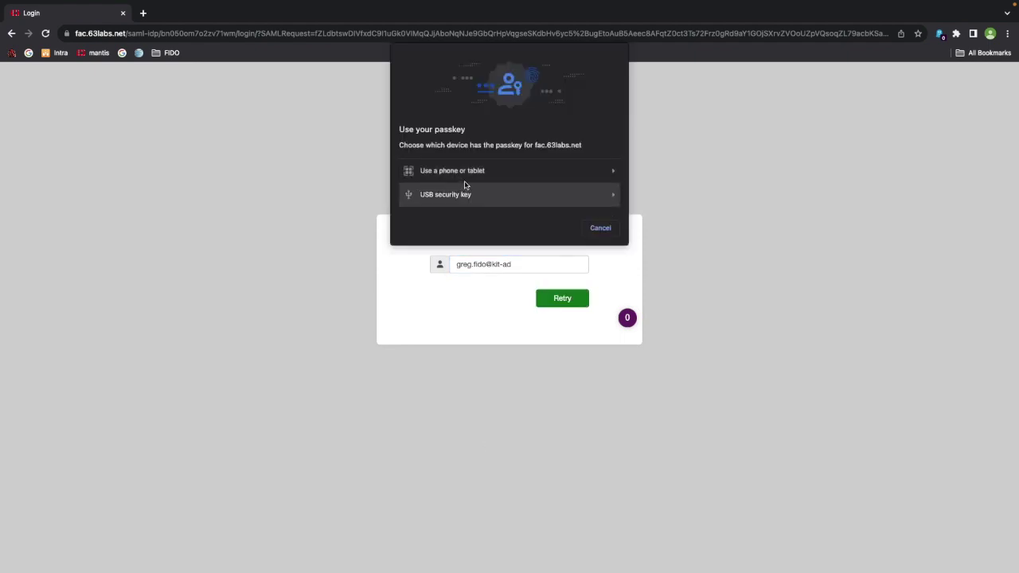
# Choose the phone or tablet option so a QR code appears for the iPhone passkey
pyautogui.click(470, 174)
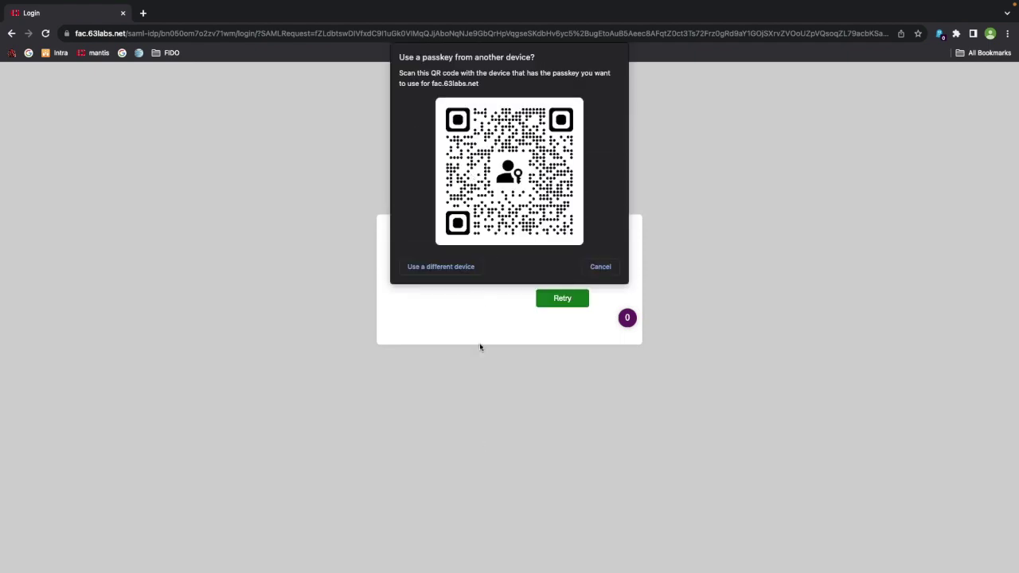